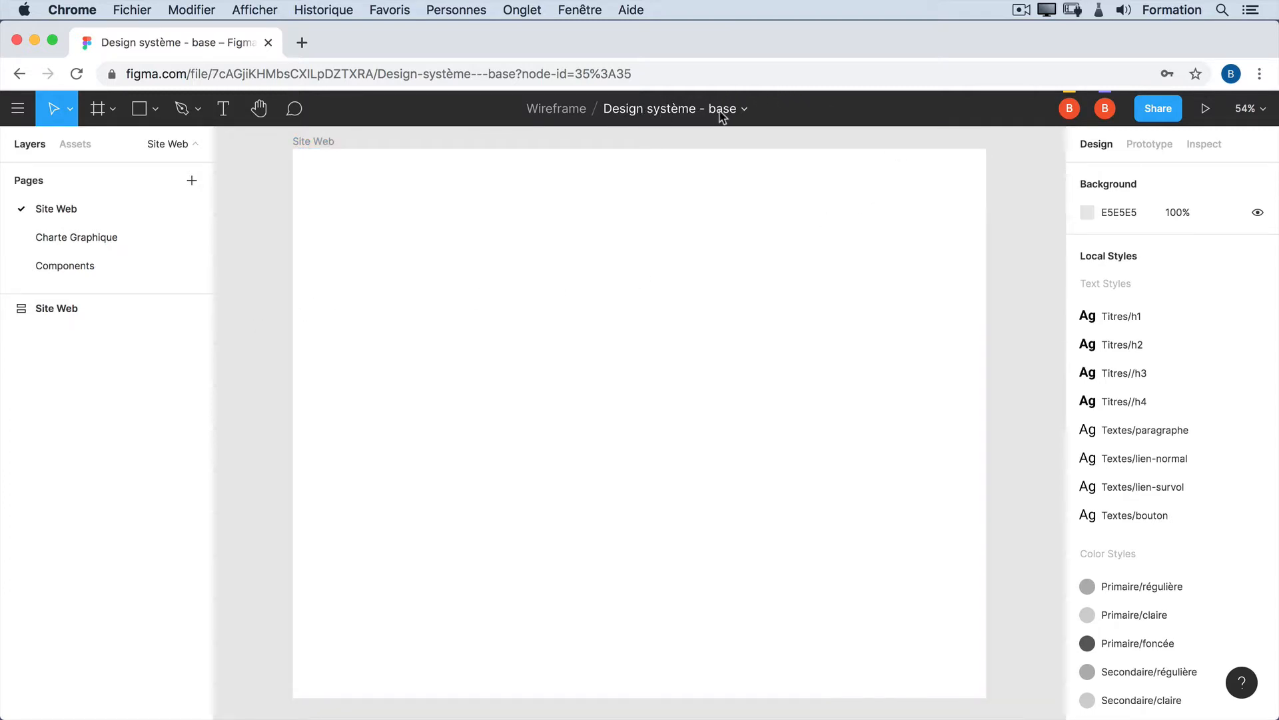
Step: Duplicate the "Design système - base" file and open the copy
click(745, 110)
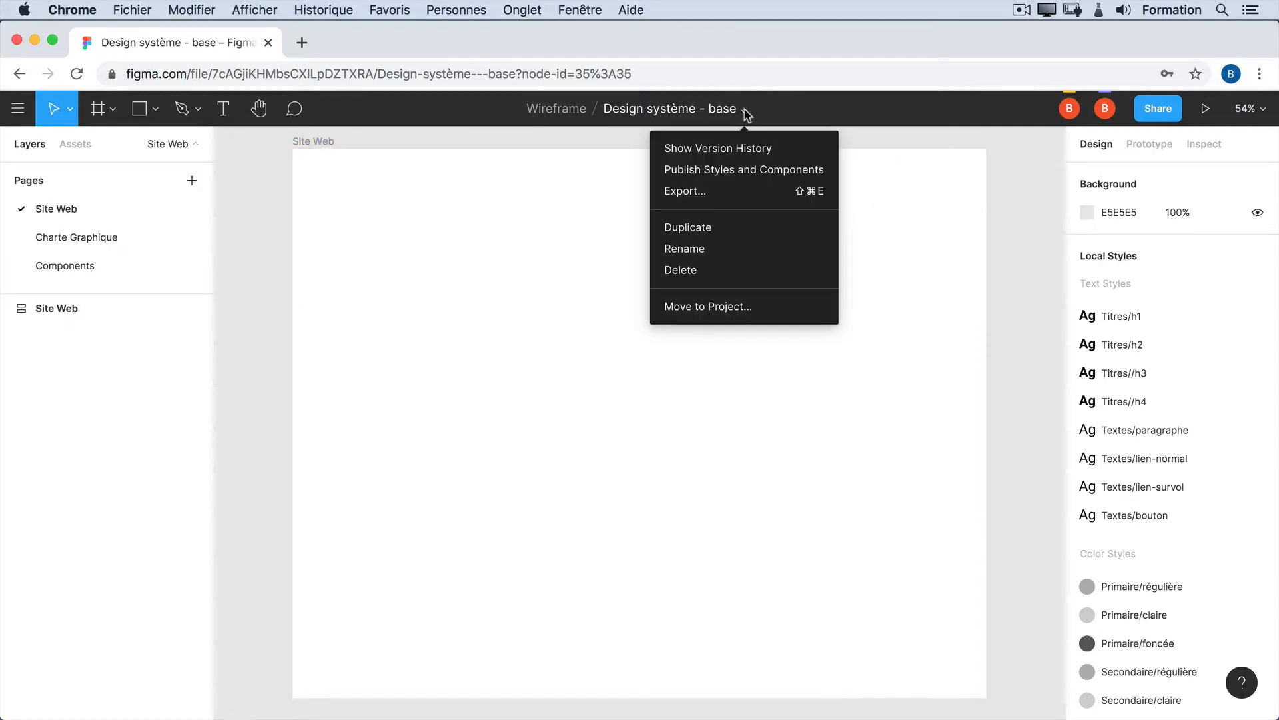
click(725, 235)
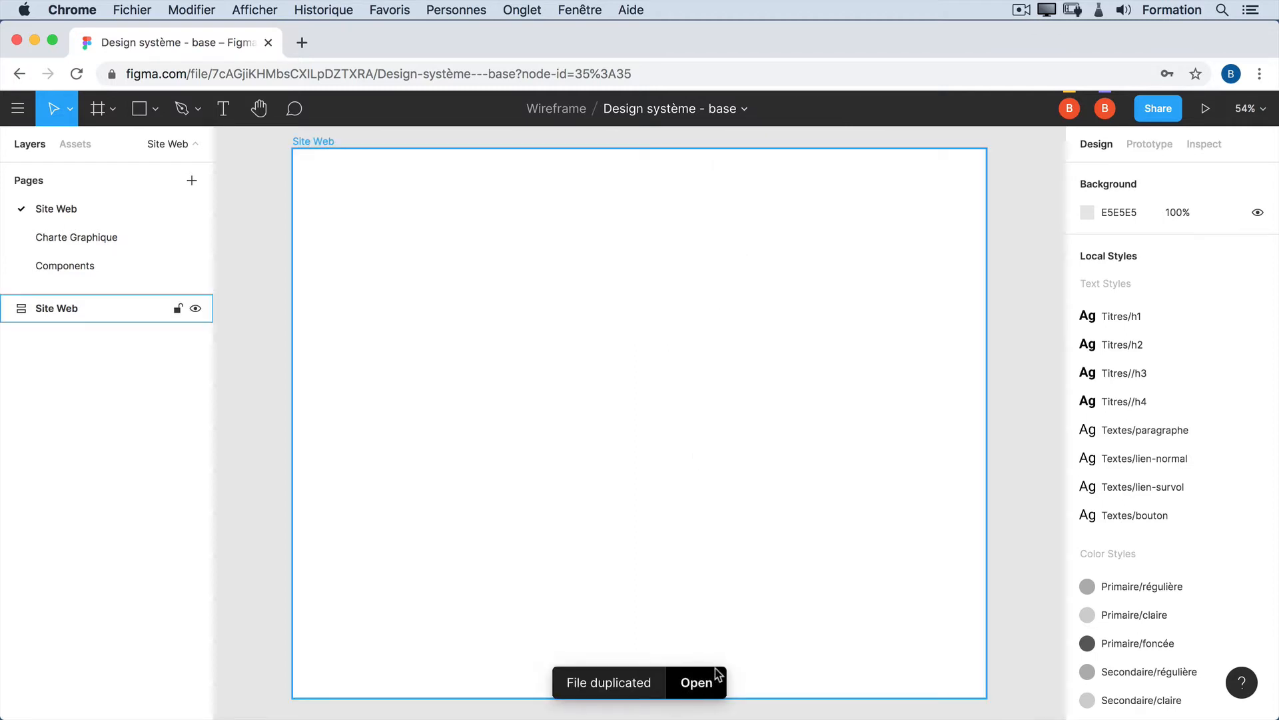
click(697, 681)
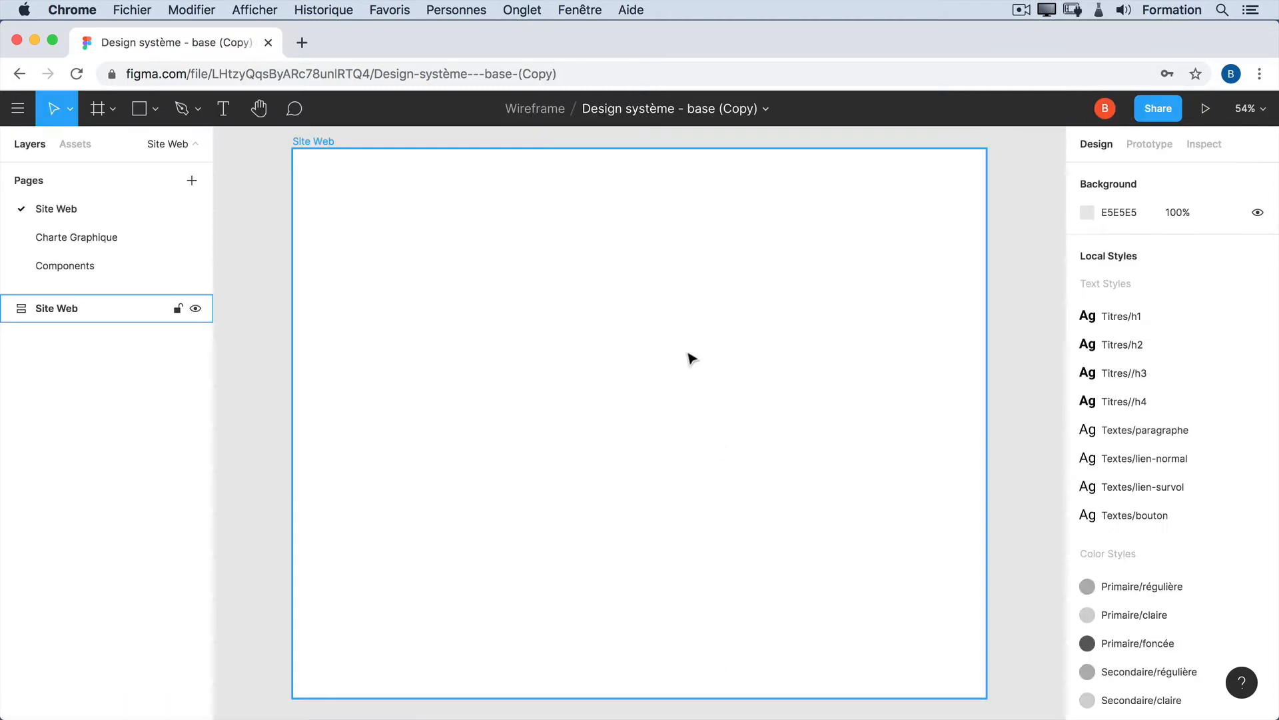
Step: Rename the duplicated file as "Mon site web"
click(766, 112)
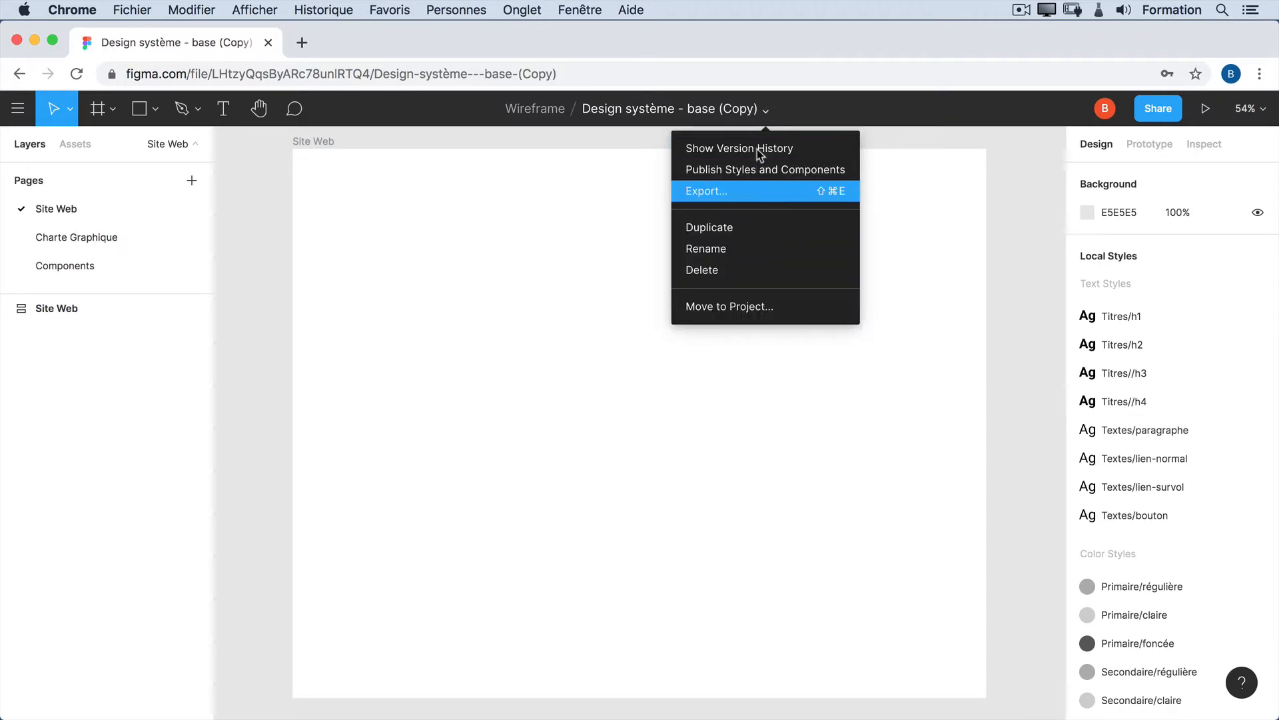
click(707, 115)
click(768, 112)
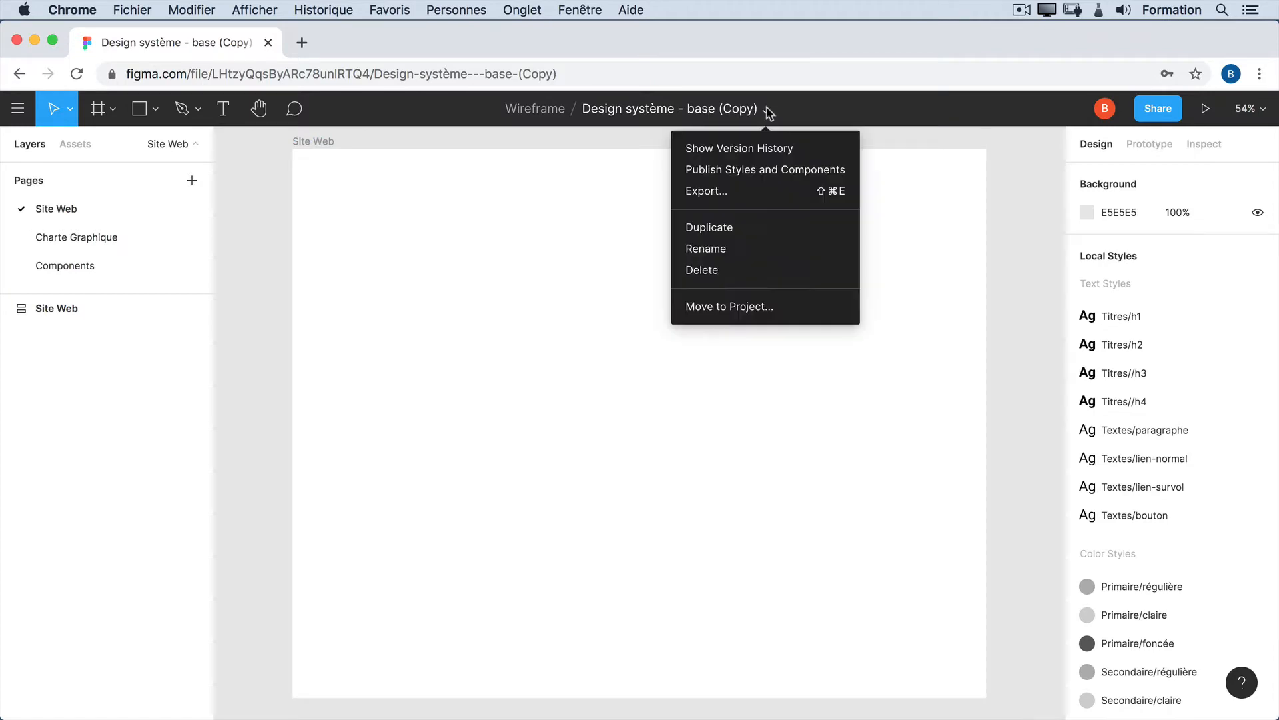
click(739, 249)
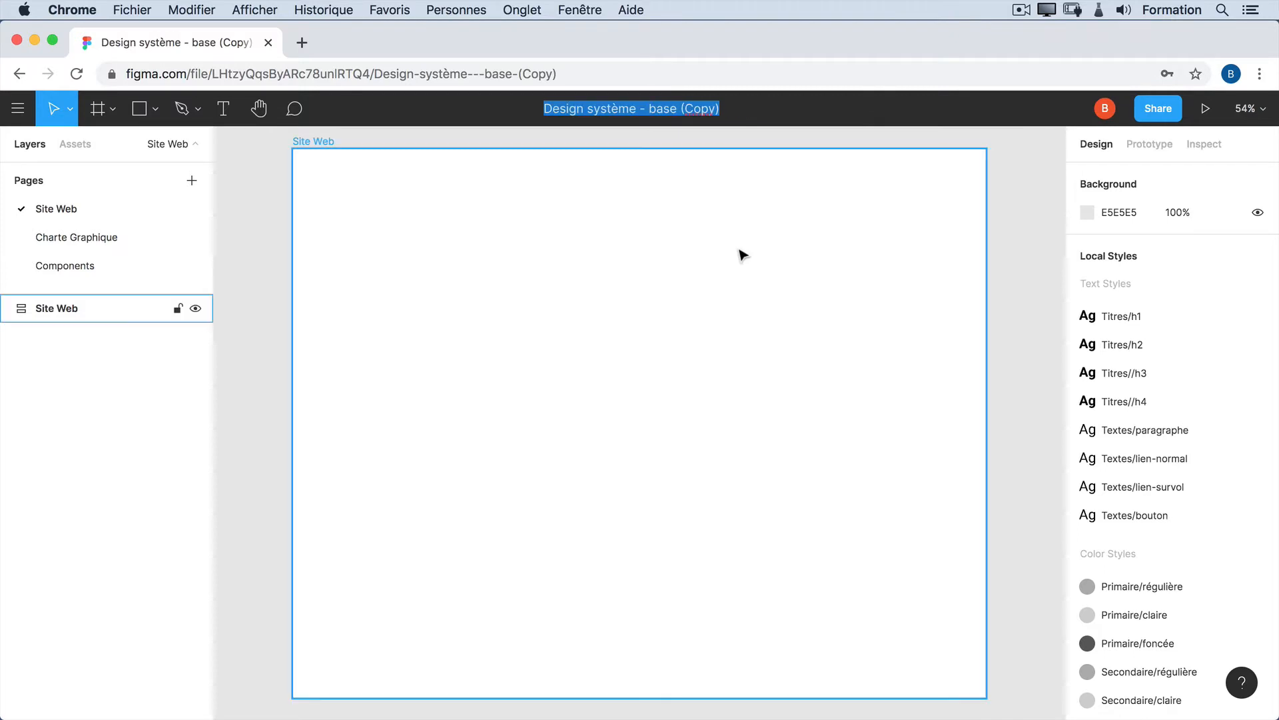
text(Mon)
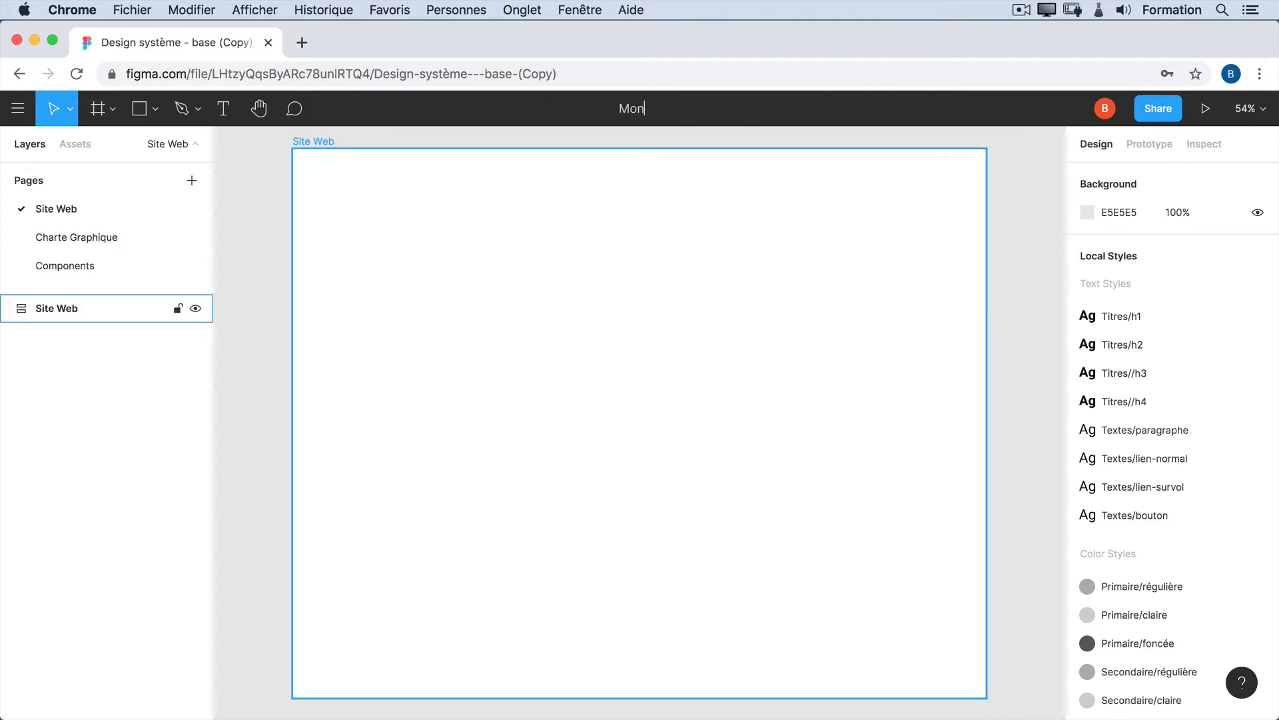
key(BackSpace)
key(BackSpace)
text(on site web)
click(999, 206)
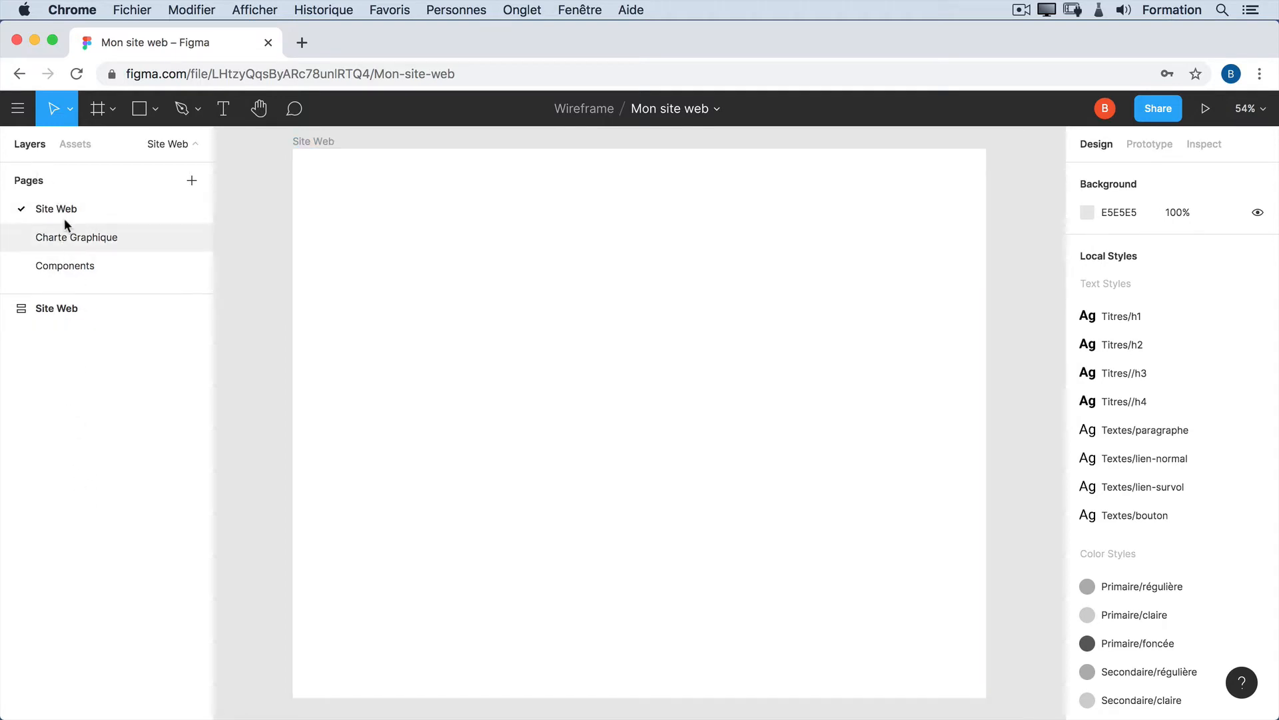
Step: Look over the local component categories and the Components page, and return to the Site Web page
click(76, 145)
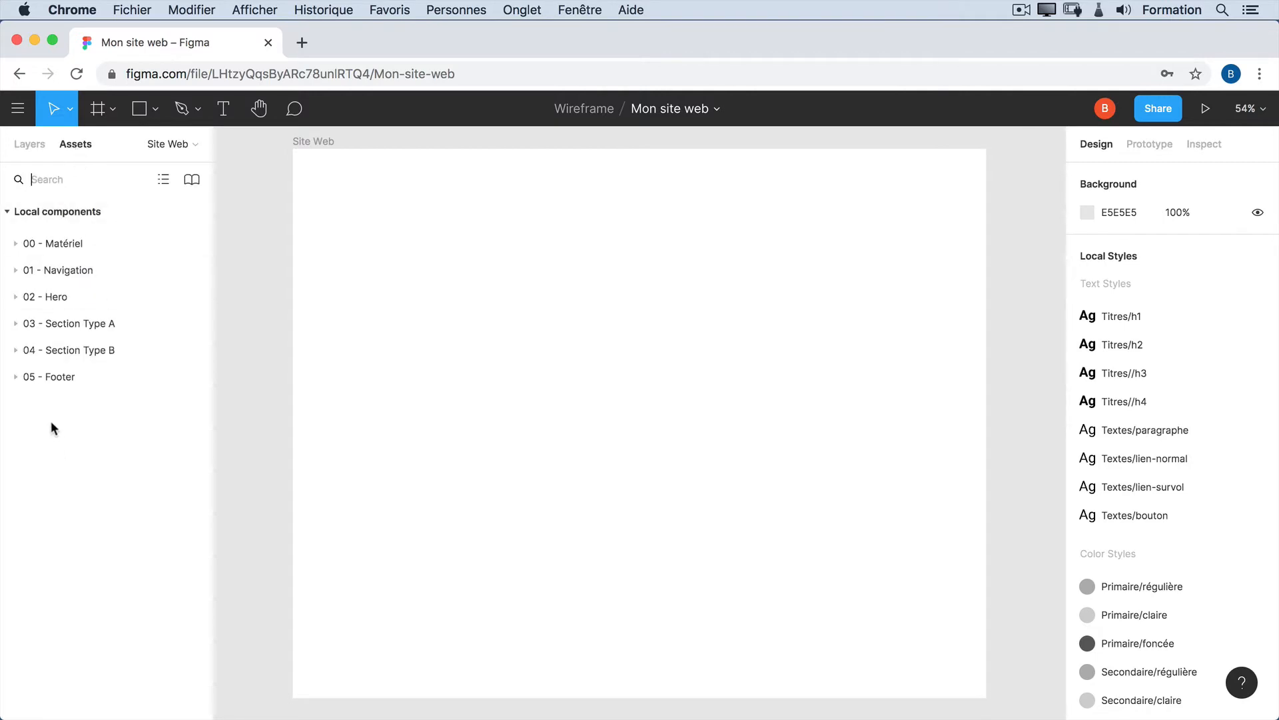
click(29, 143)
click(62, 266)
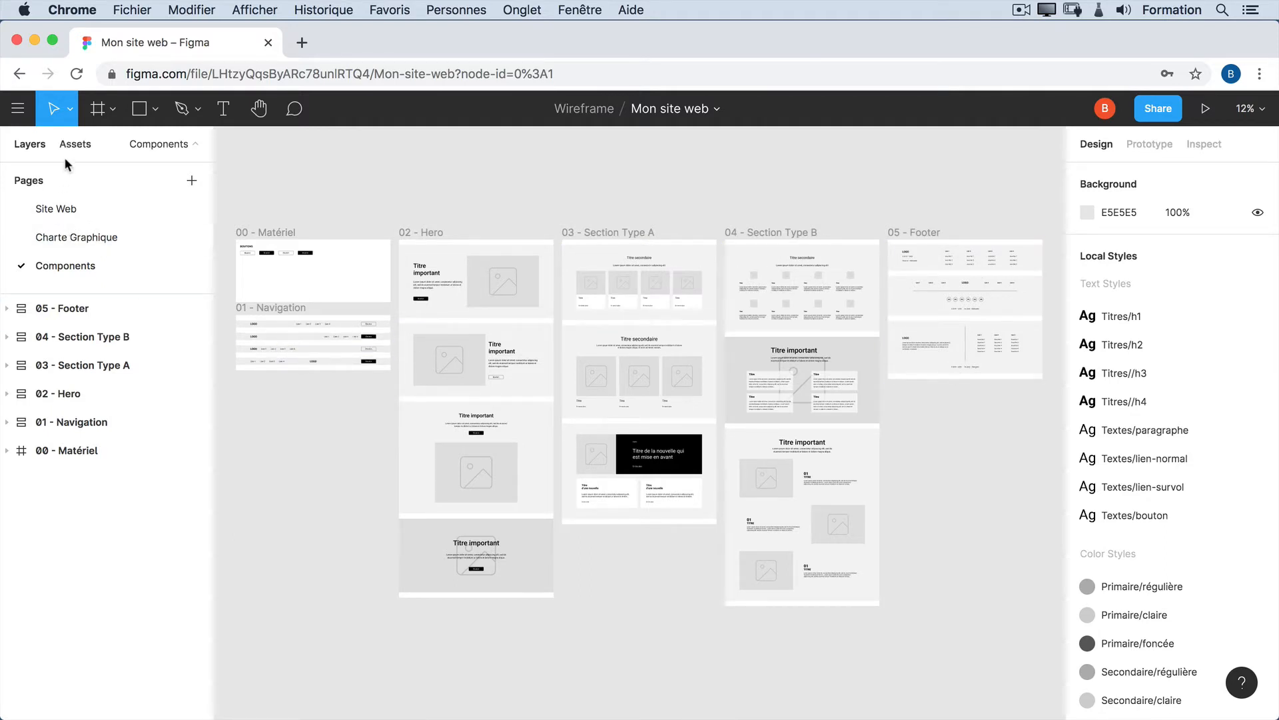
click(43, 209)
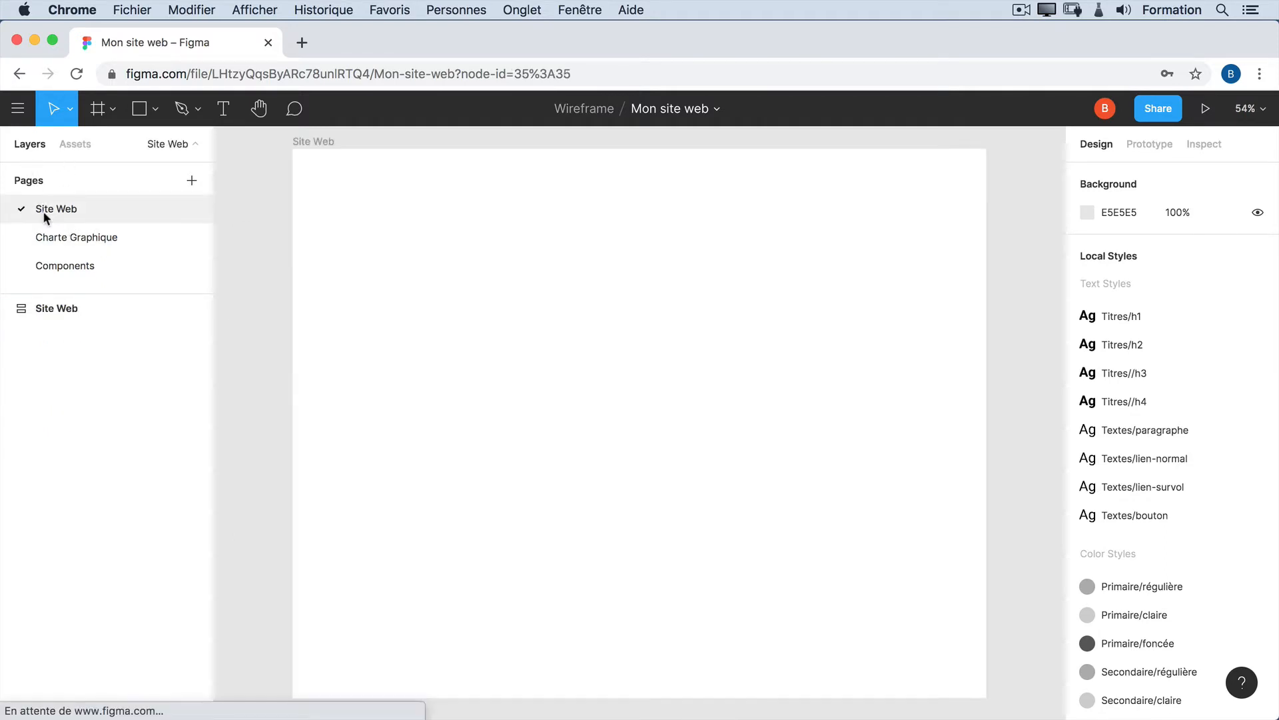
Step: Insert the "Logo centré" component from 01 - Navigation into the empty Site Web frame
click(79, 146)
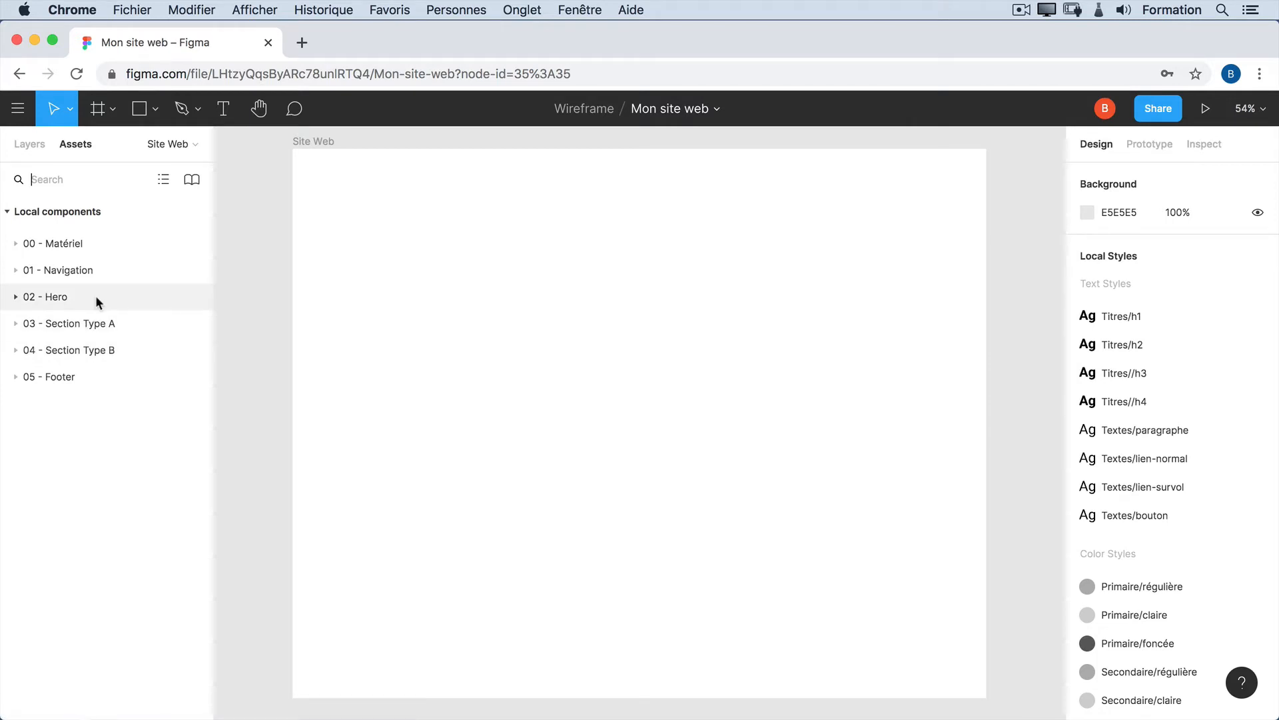
click(16, 270)
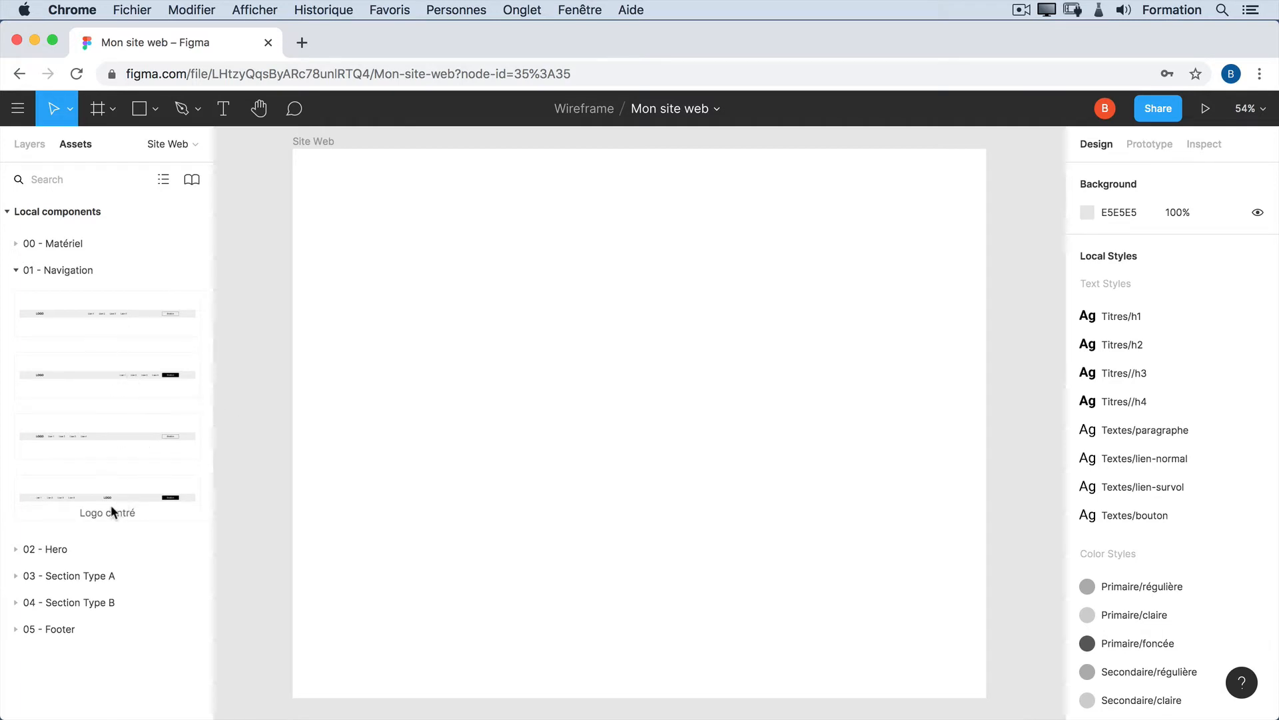
drag(104, 498, 566, 265)
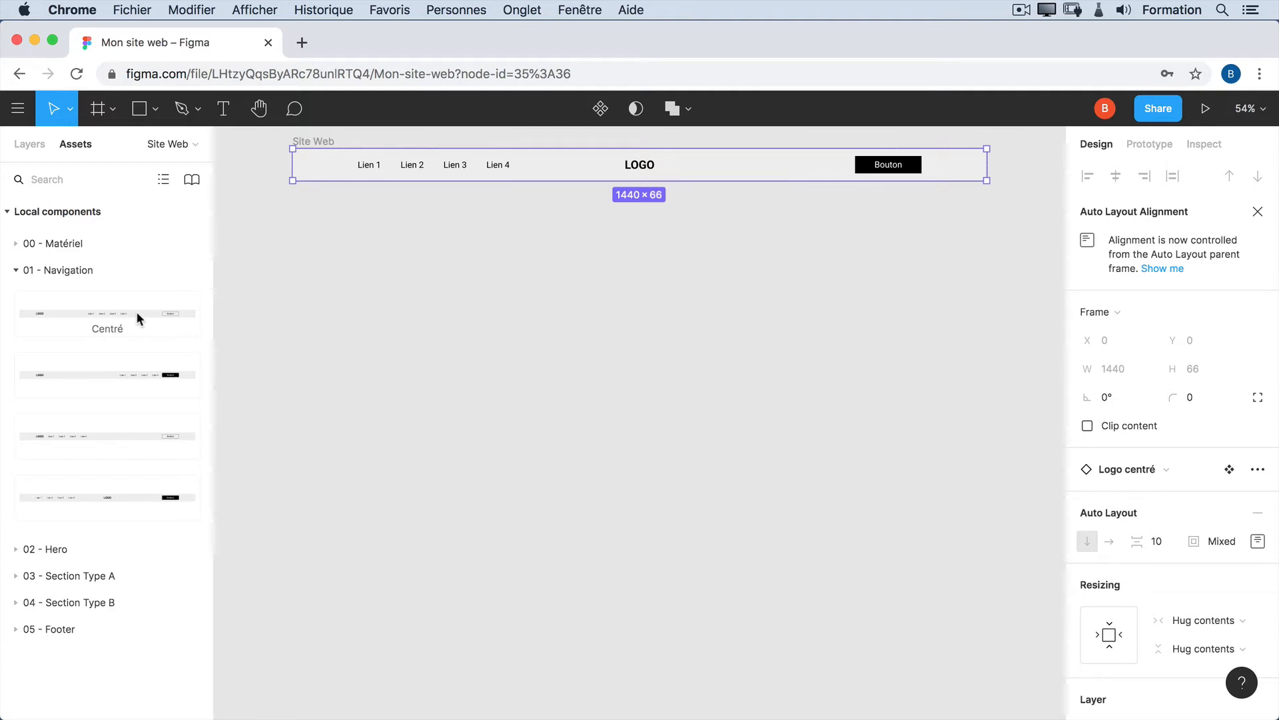
click(321, 296)
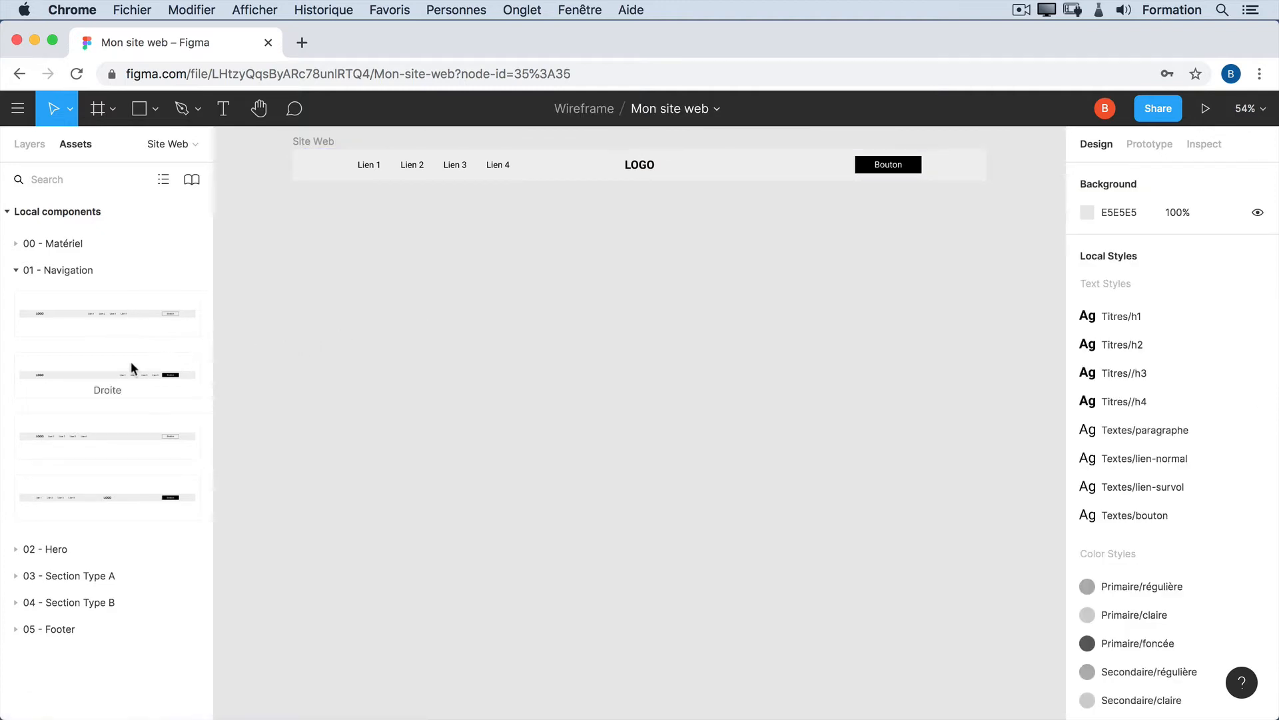
Step: Inspect the Centré, Droite and Gauche navigation components on the Components page, and return to the Site Web page
click(86, 311)
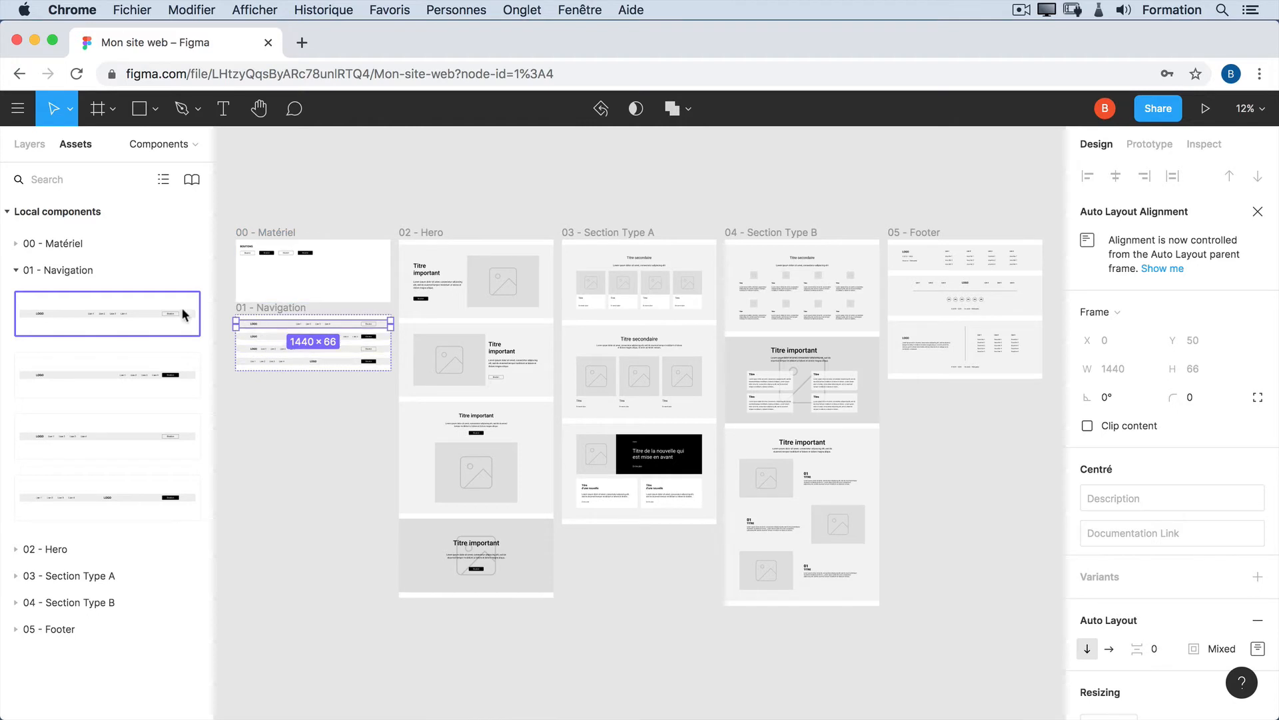
click(136, 373)
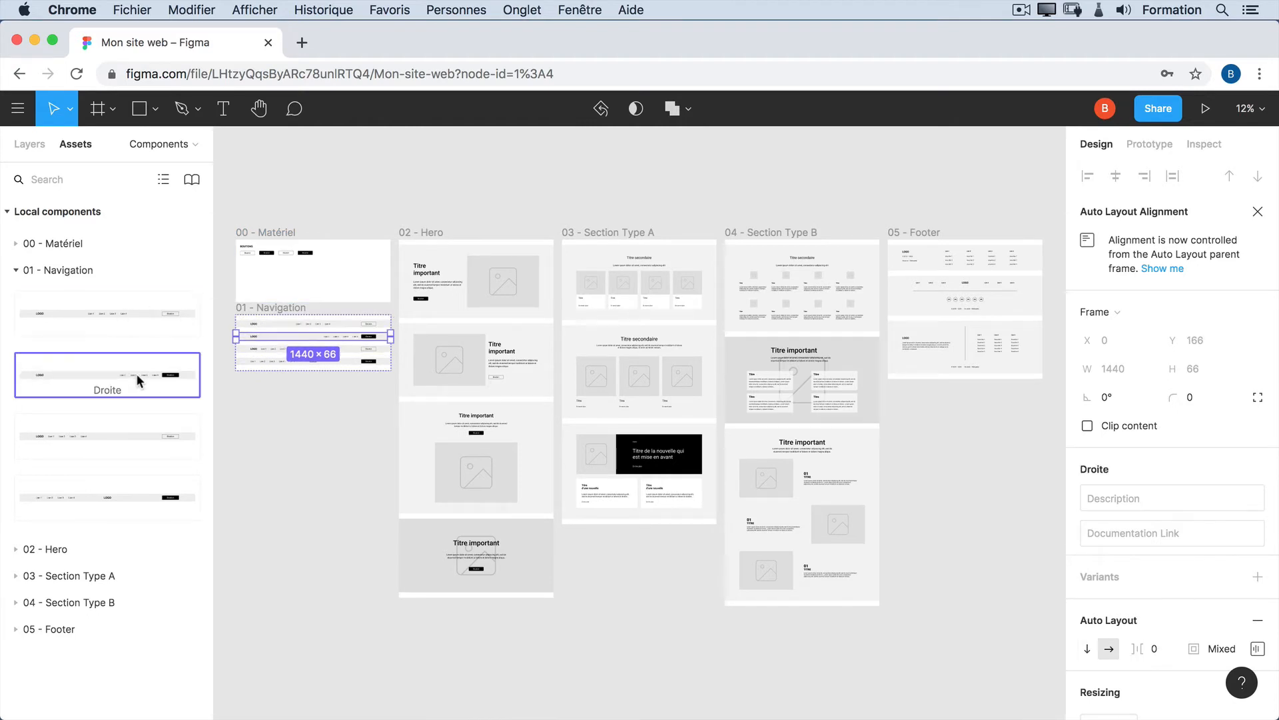
click(150, 436)
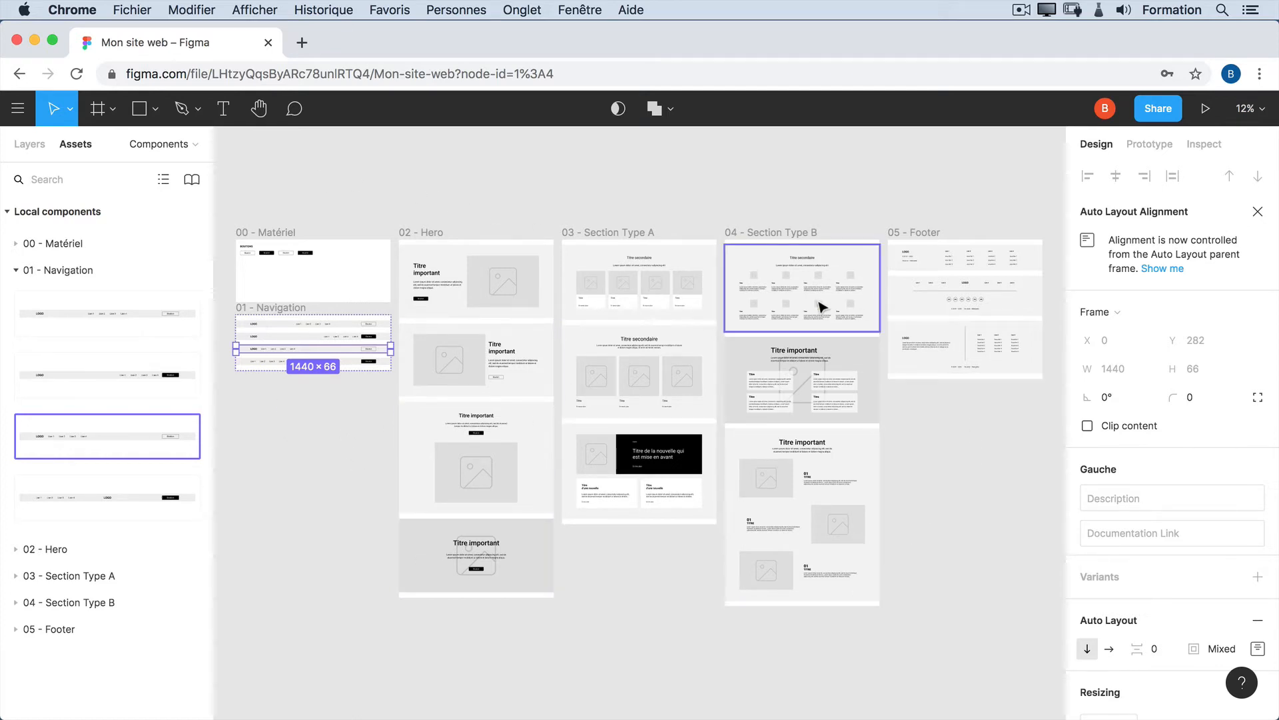
click(29, 146)
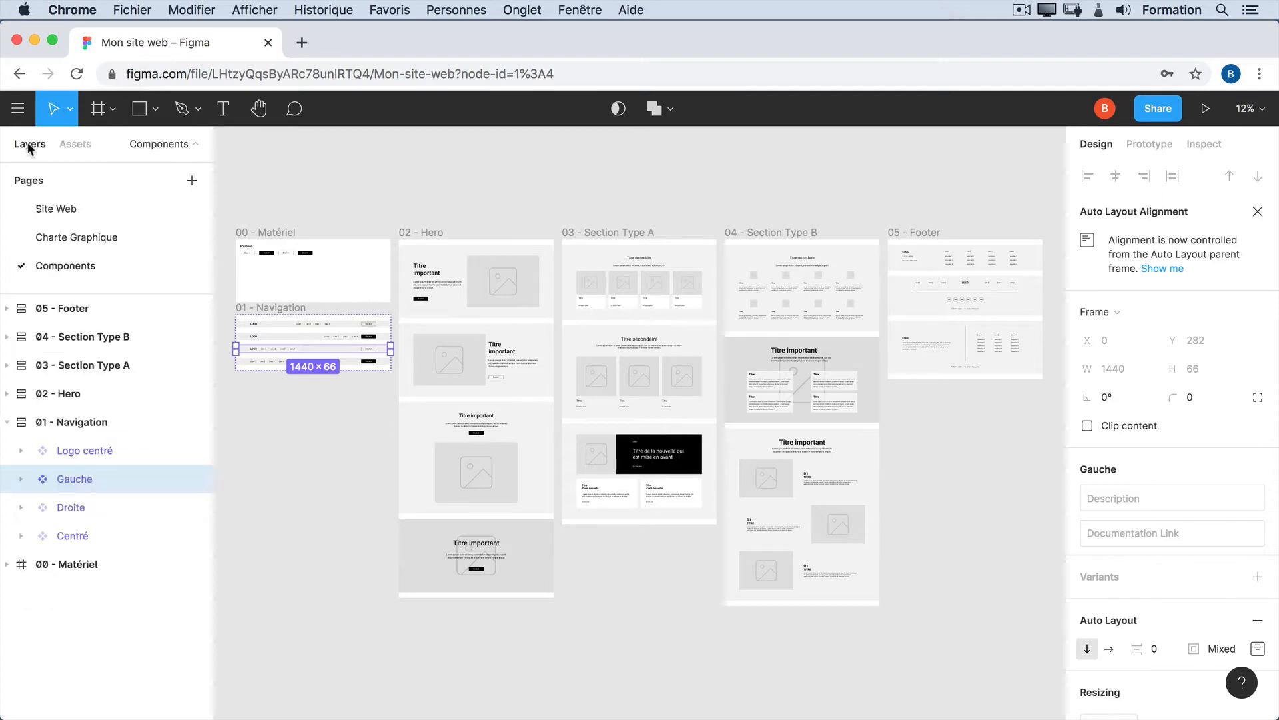
click(59, 210)
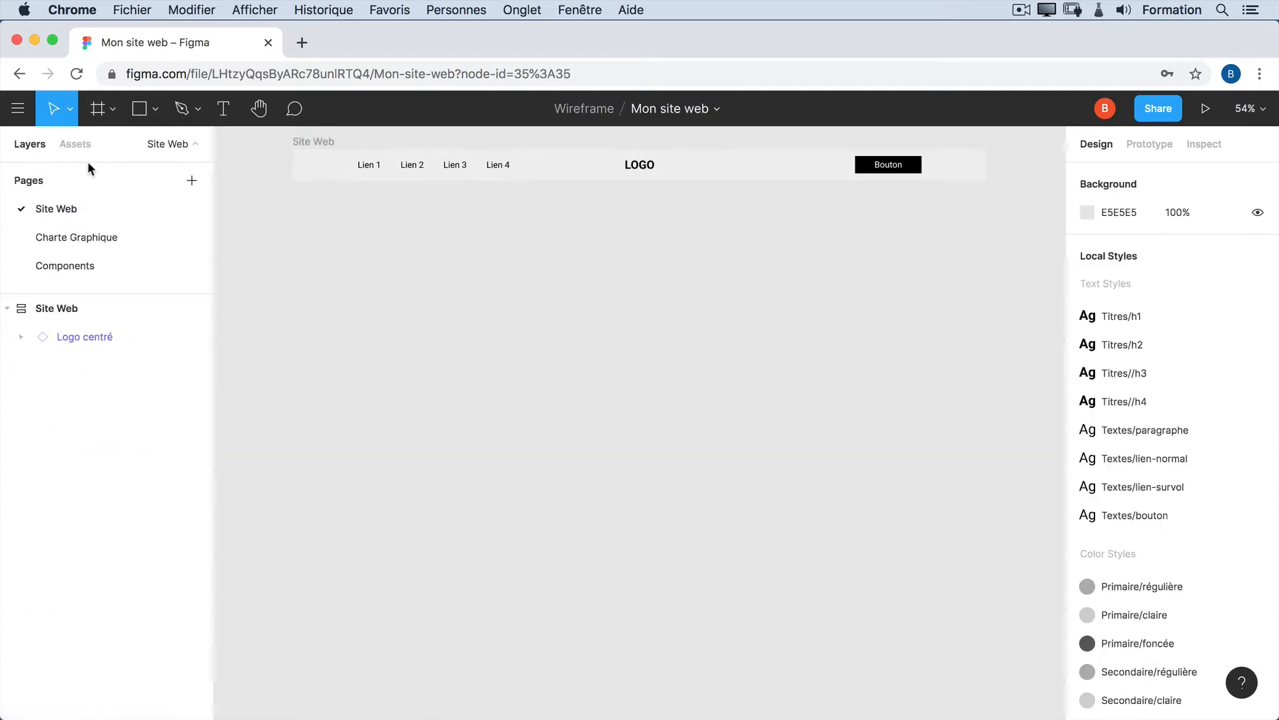
Step: Insert the "Hero image droite" component from 02 - Hero below the navigation bar in the Site Web frame
click(82, 148)
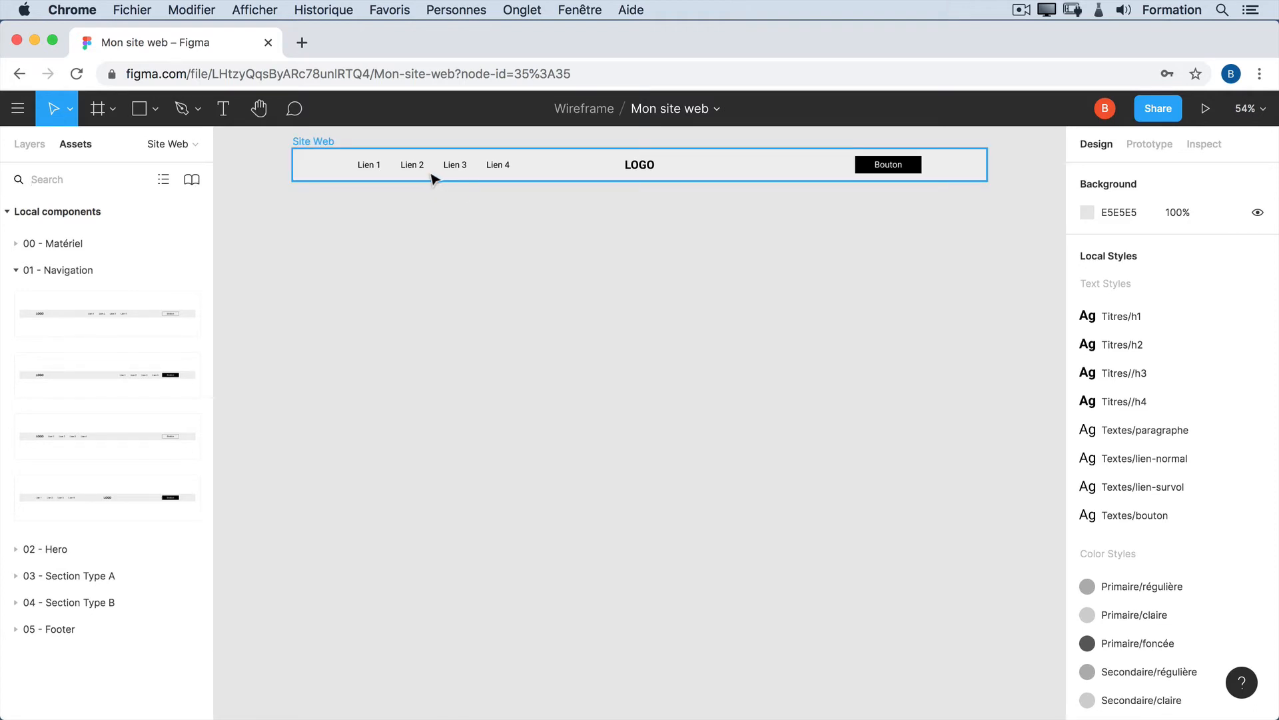
click(15, 270)
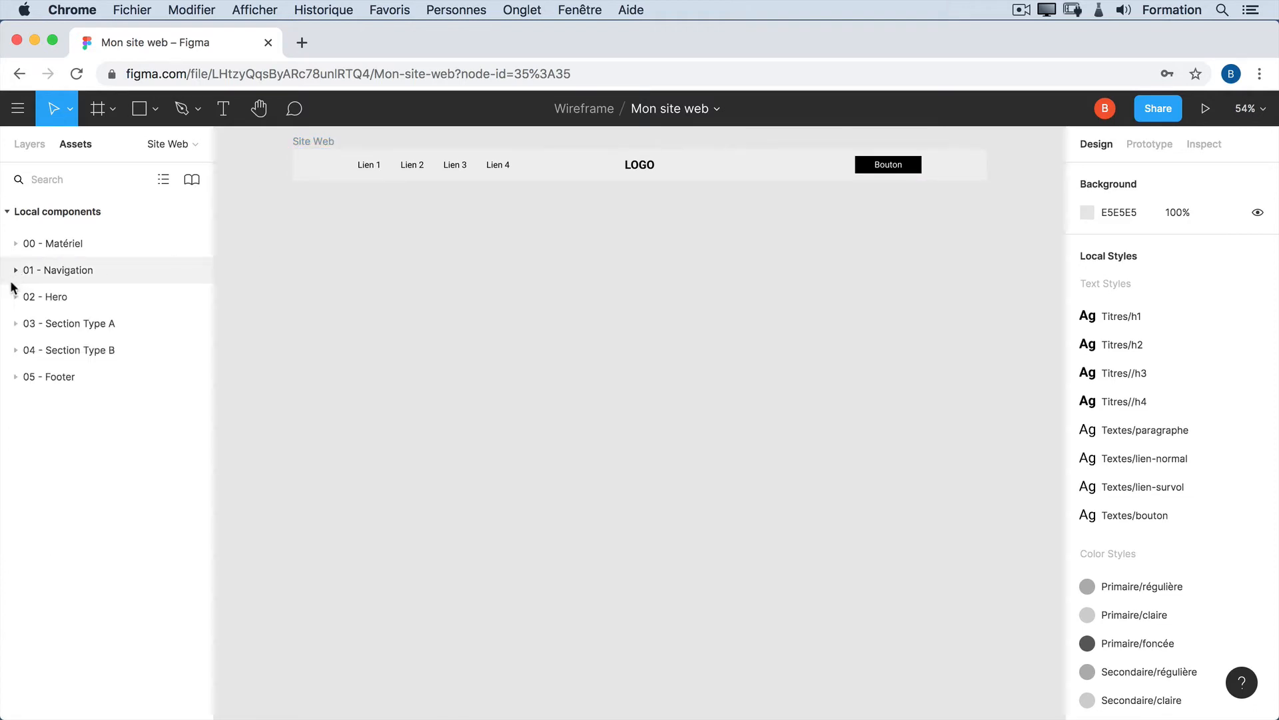
click(16, 297)
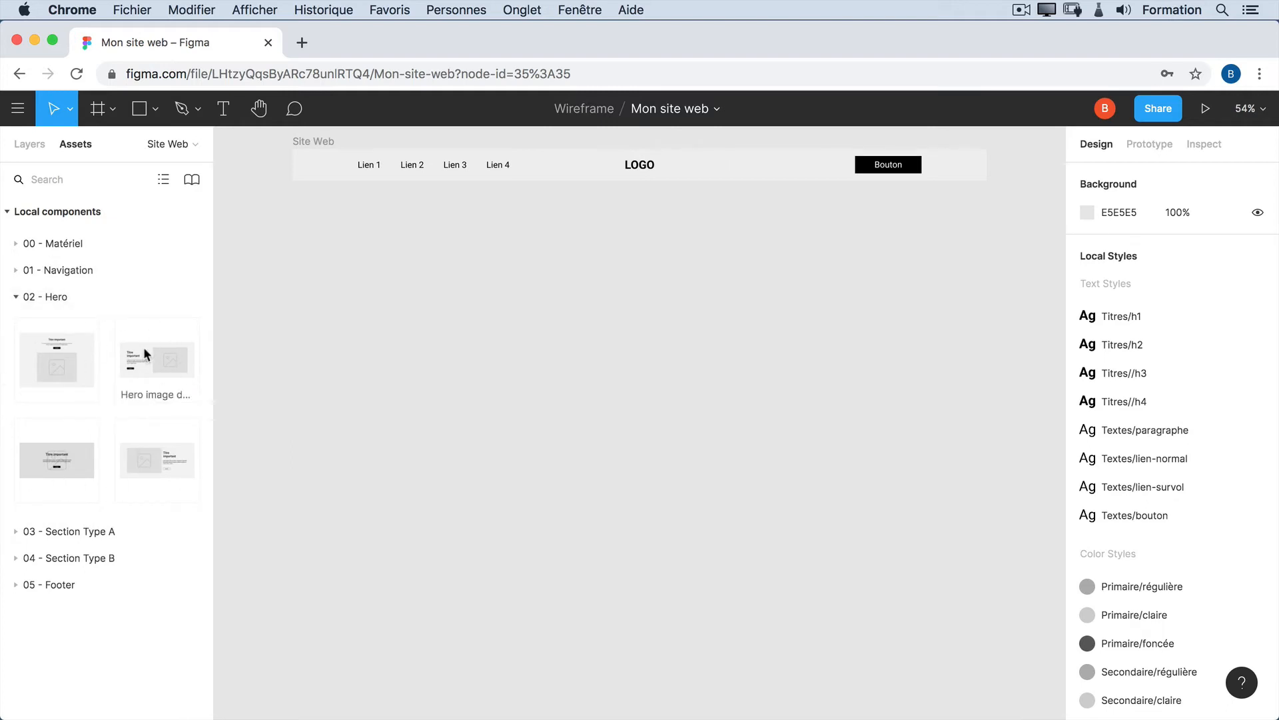
drag(163, 359, 593, 182)
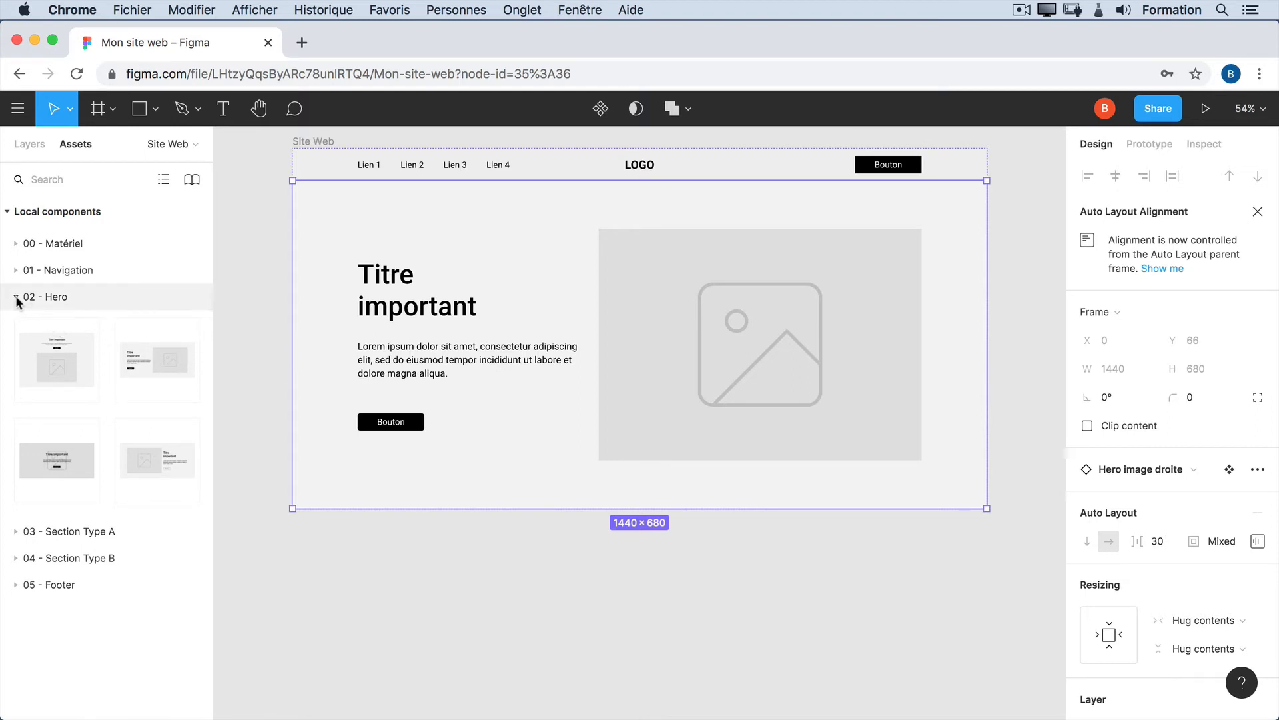
click(16, 298)
key(Escape)
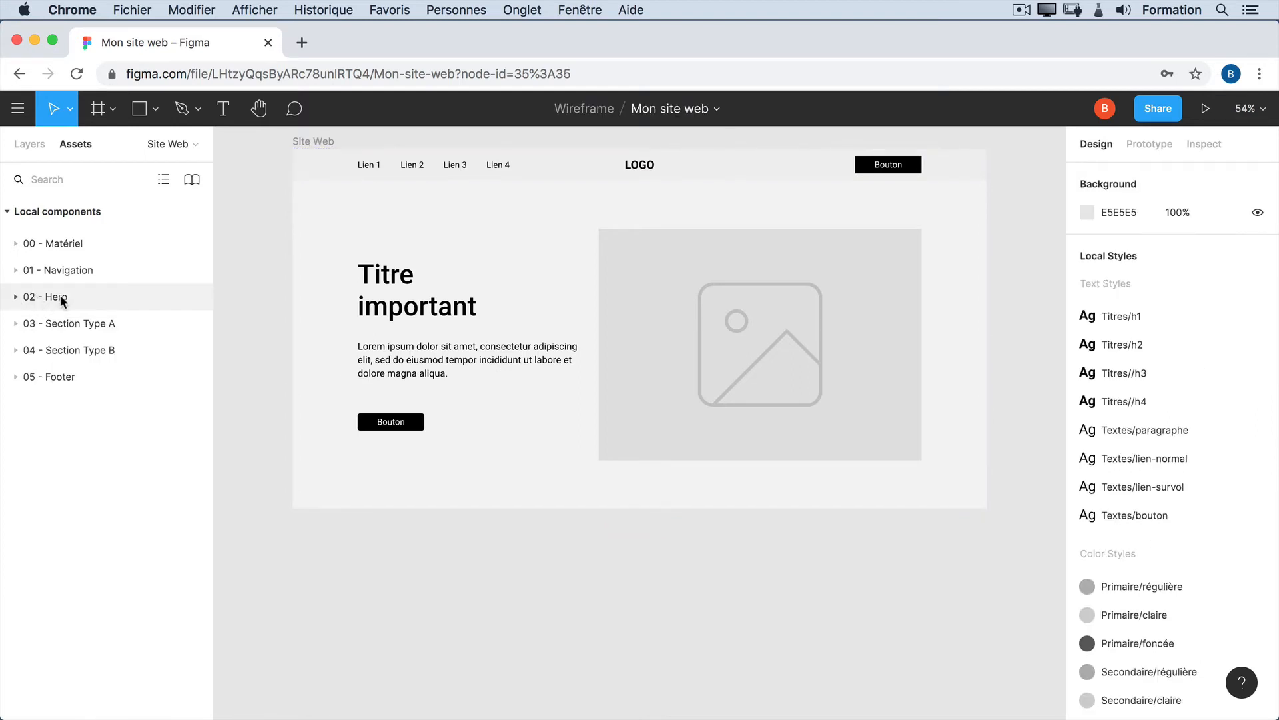
Step: Insert the "Type A - Col 3" component from 03 - Section Type A below the hero in the Site Web frame
click(15, 324)
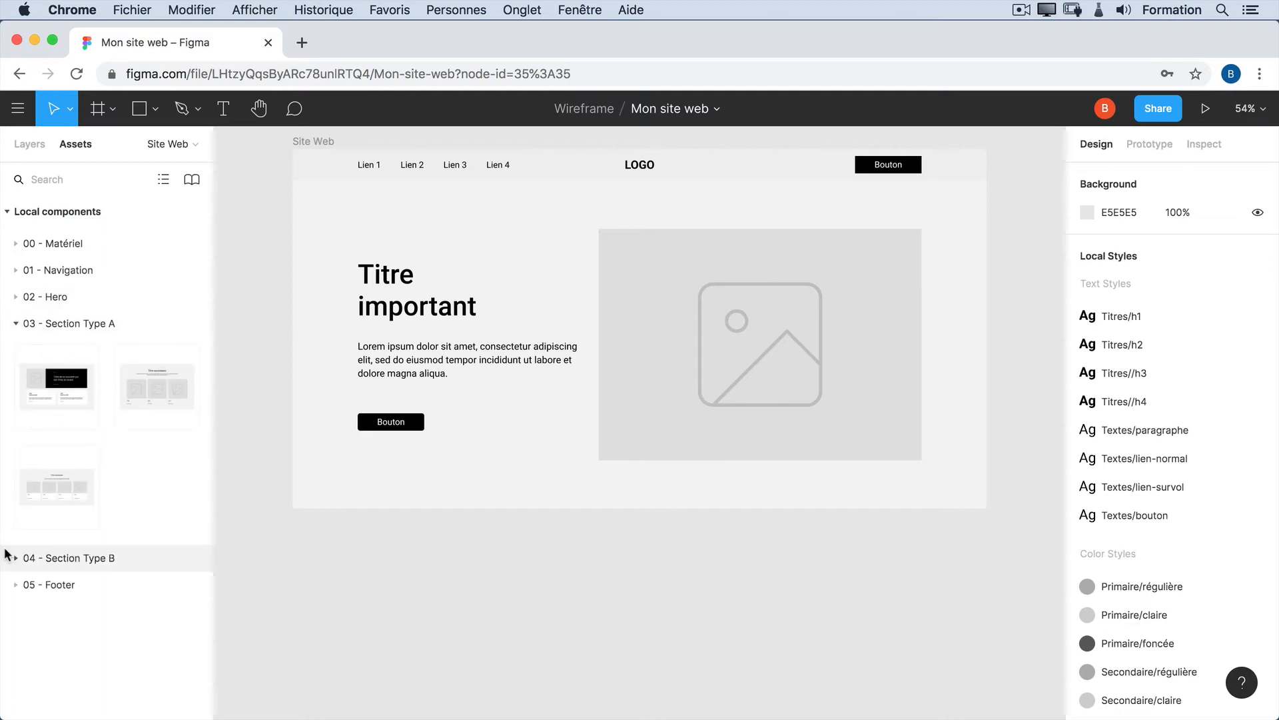
click(15, 558)
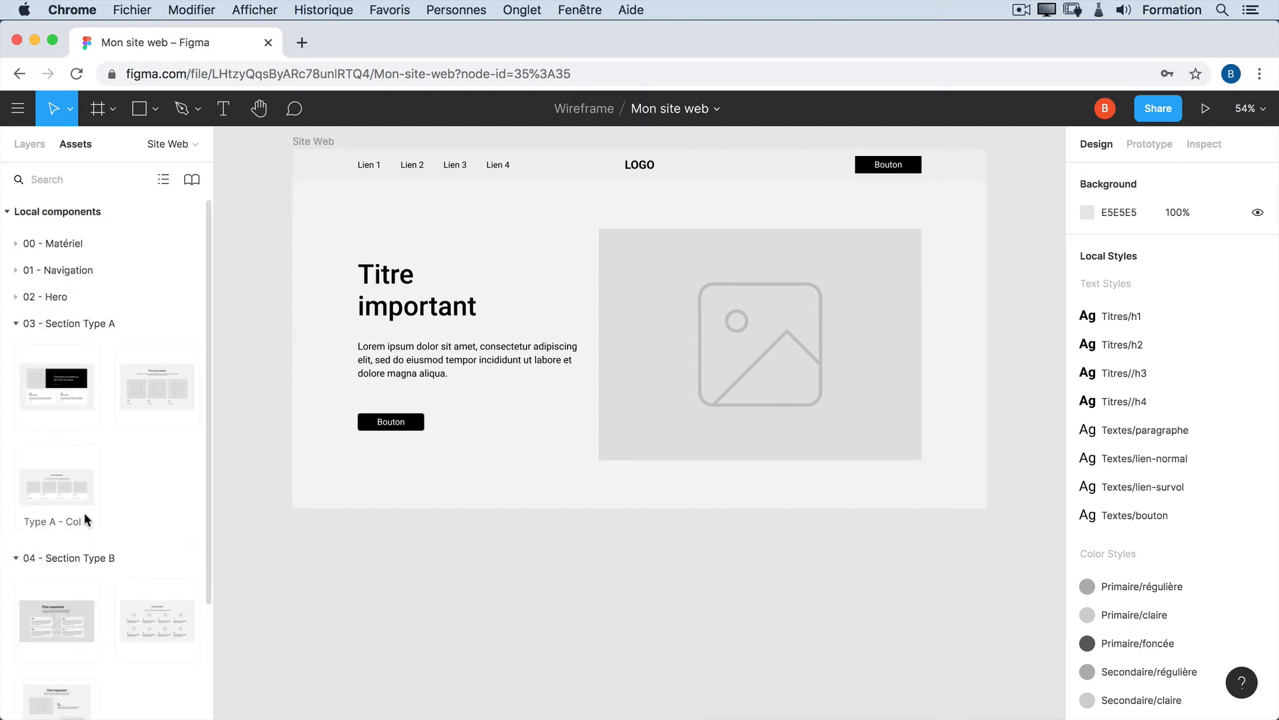
scroll(85, 511, down, 3)
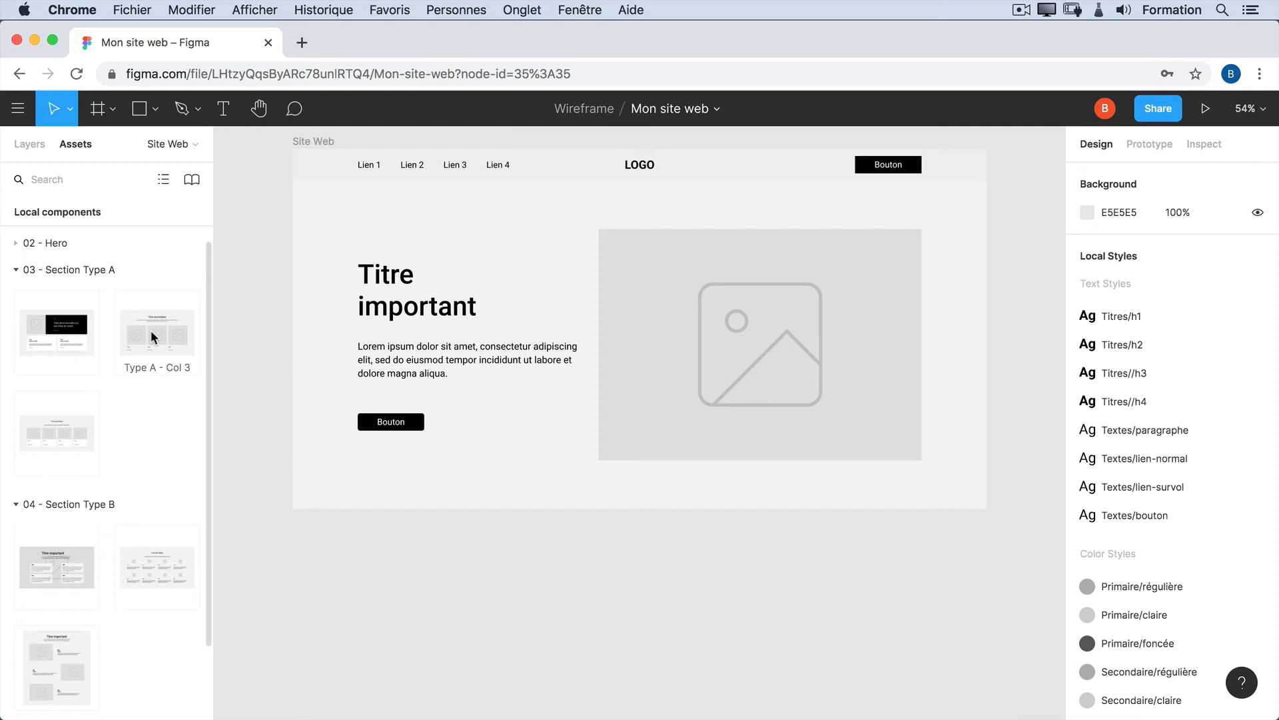
drag(150, 330, 598, 505)
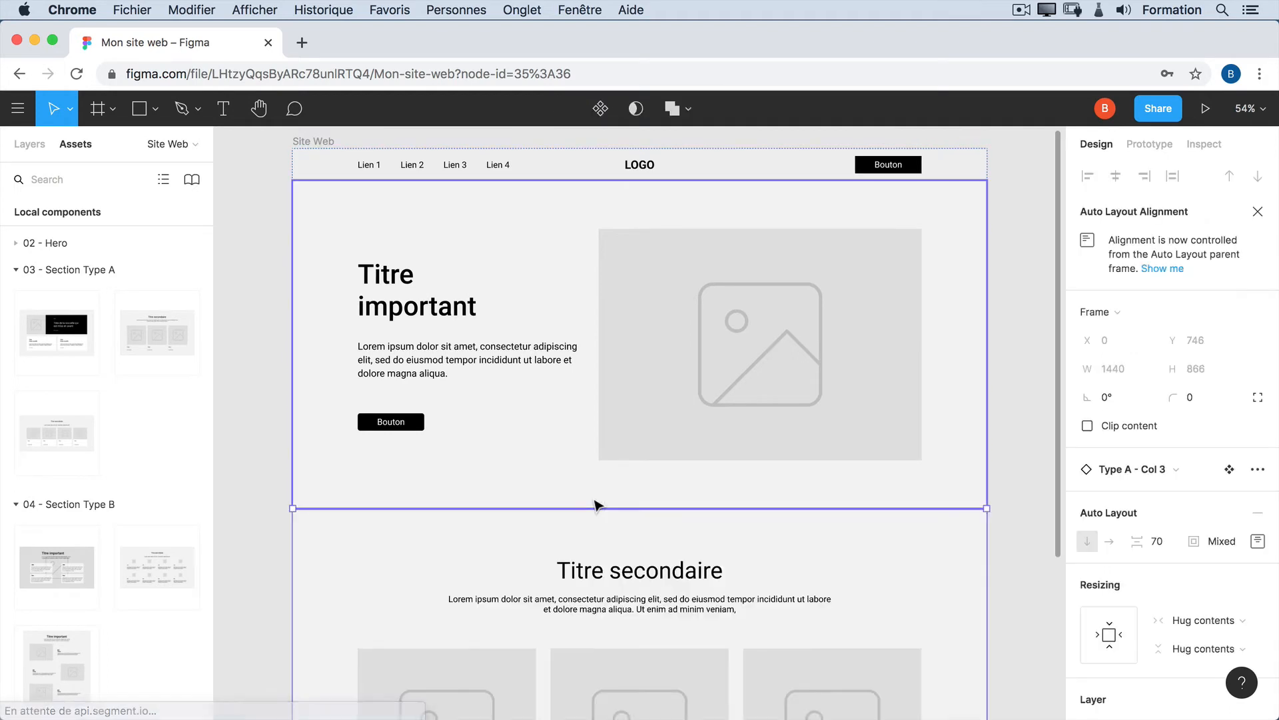
Step: Insert the "Medias Sociaux" component from 05 - Footer below the three-column section in the Site Web frame
scroll(600, 507, up, 1)
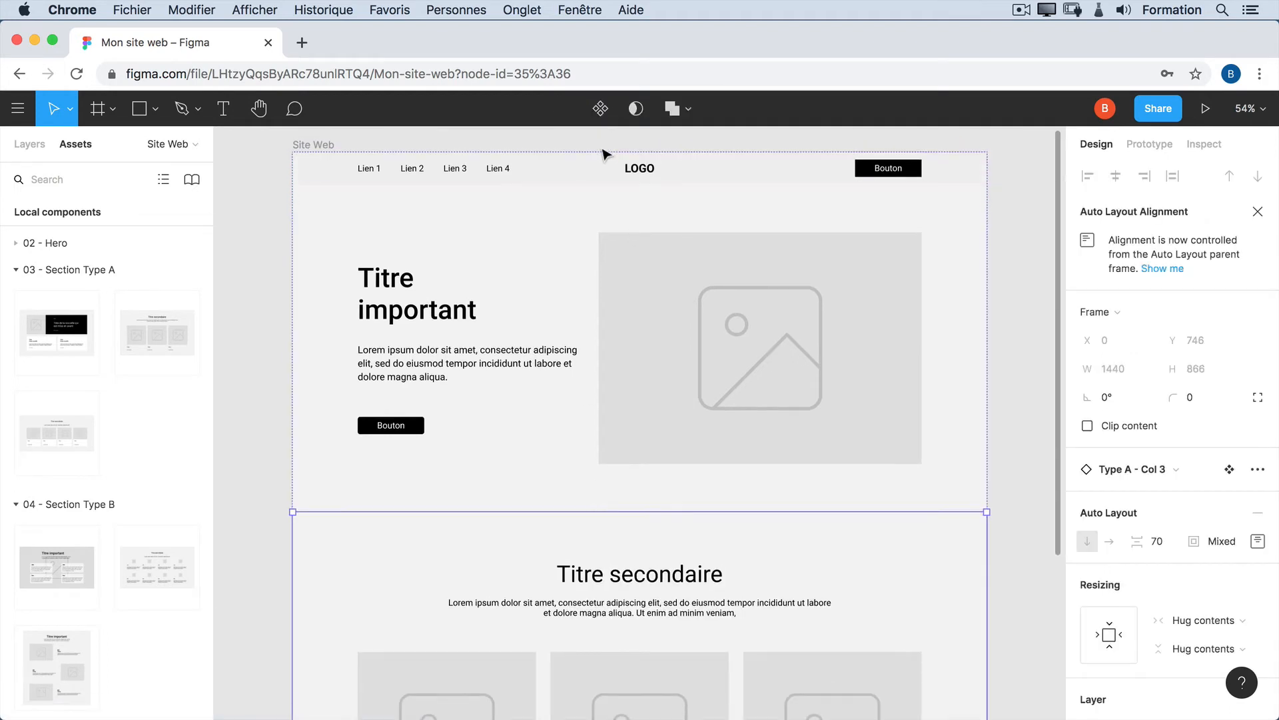
scroll(530, 383, down, 3)
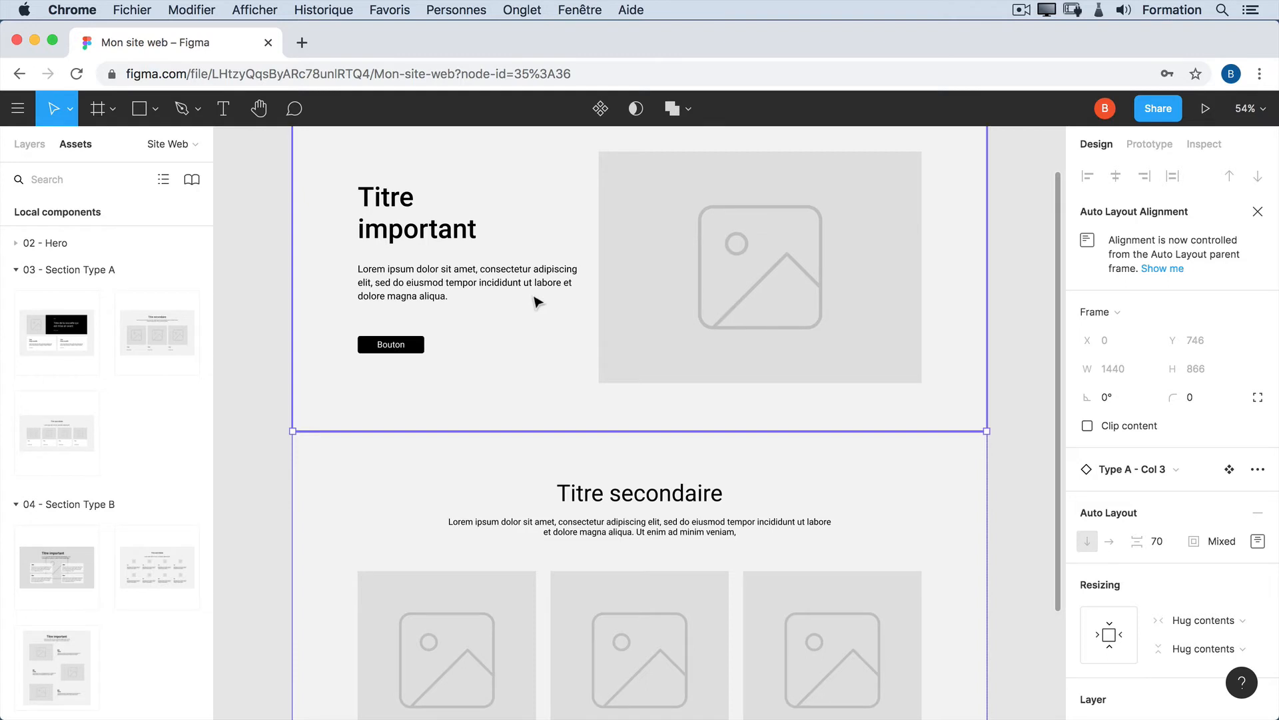
scroll(536, 303, down, 10)
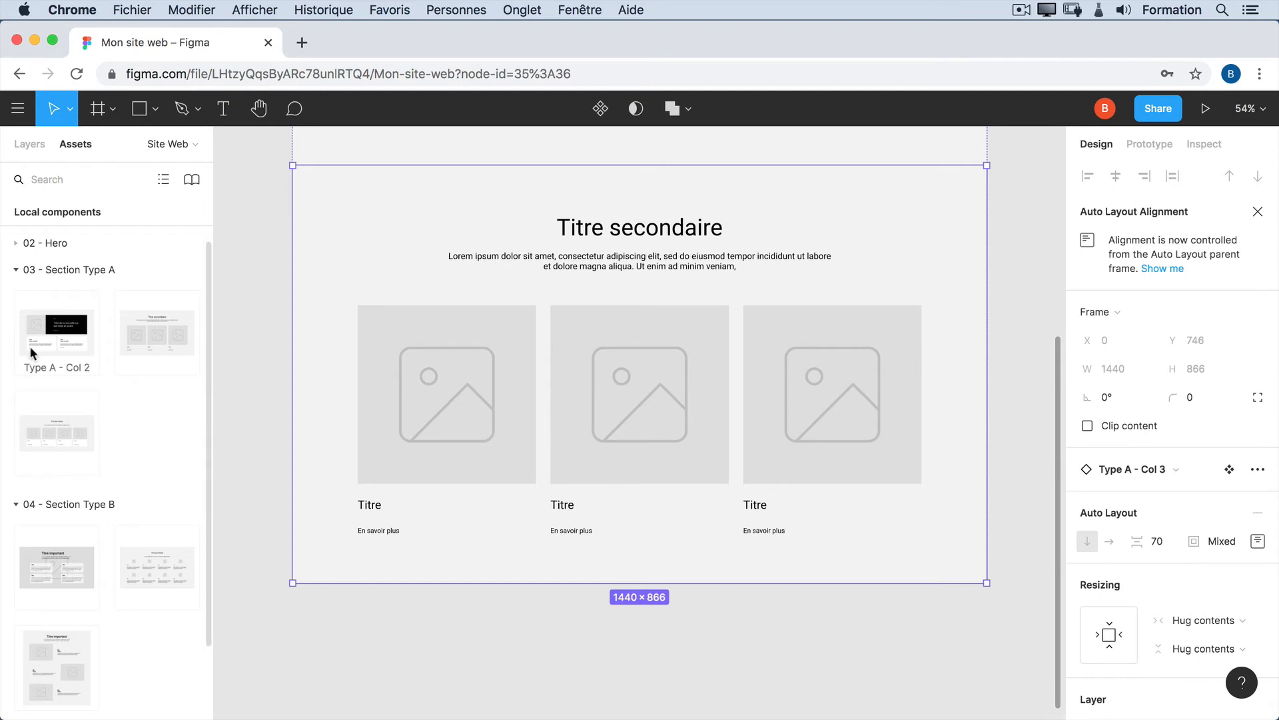
click(14, 270)
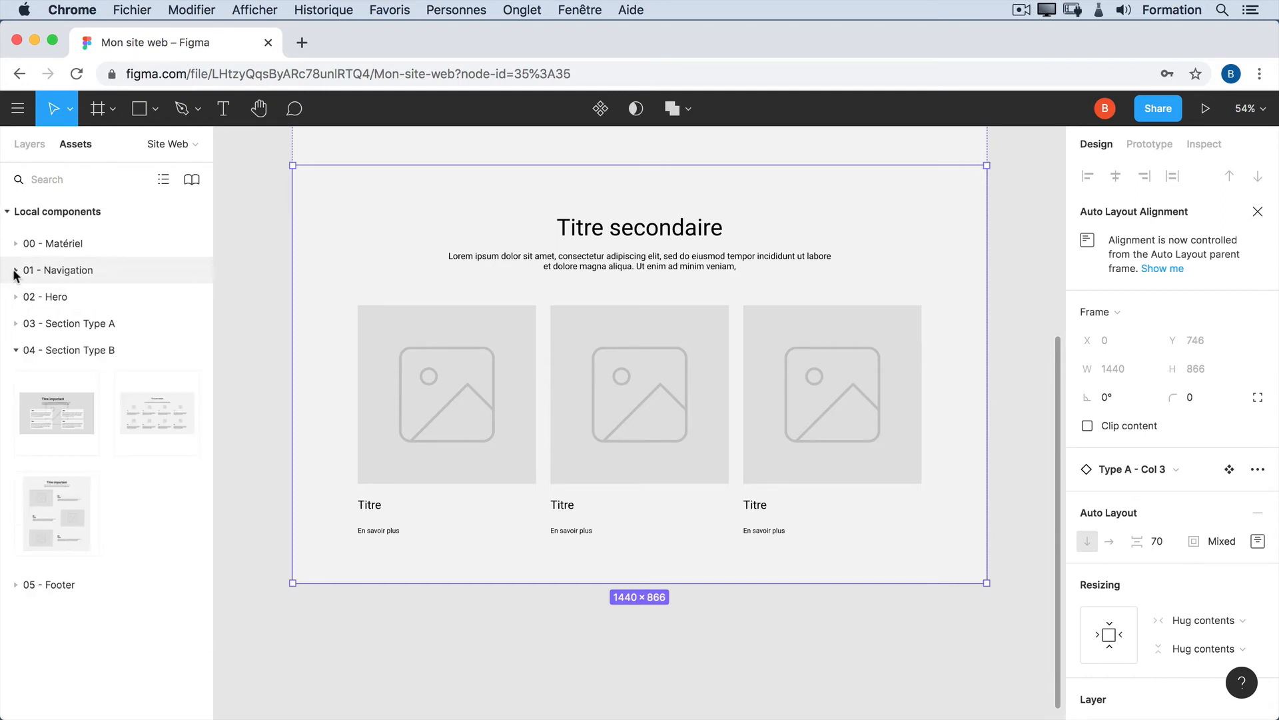
click(15, 350)
click(16, 377)
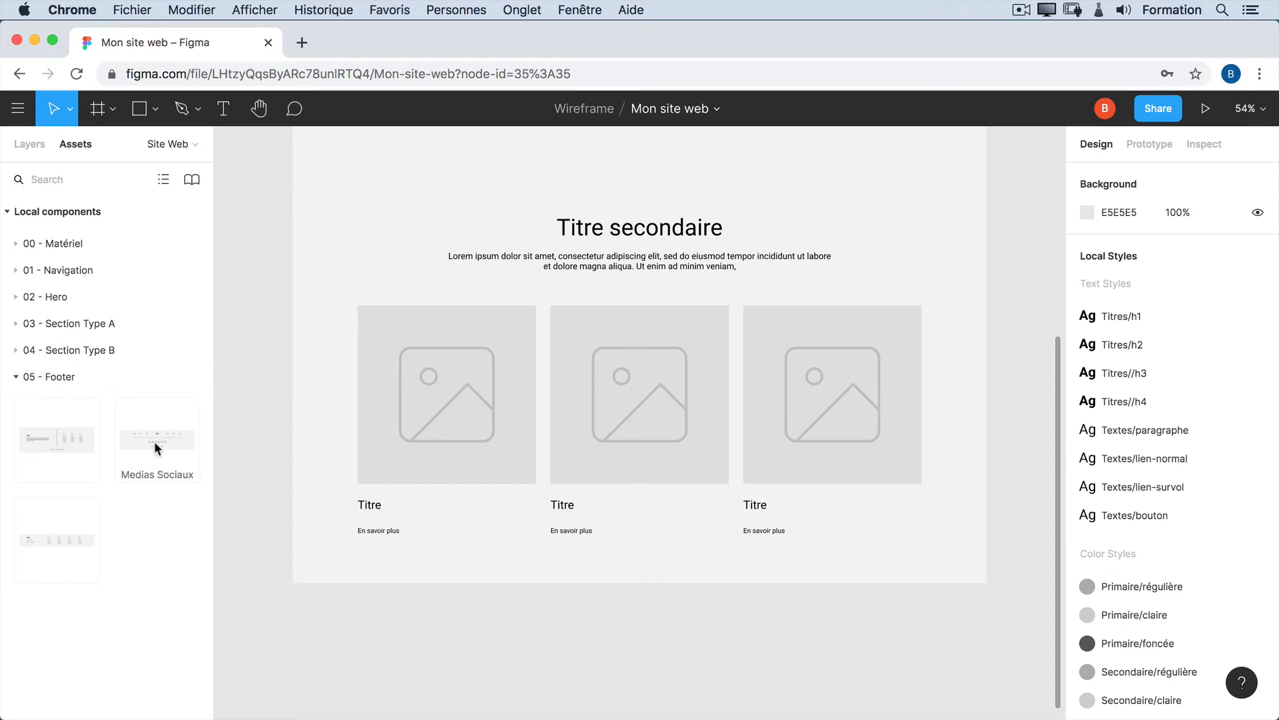
drag(144, 440, 486, 579)
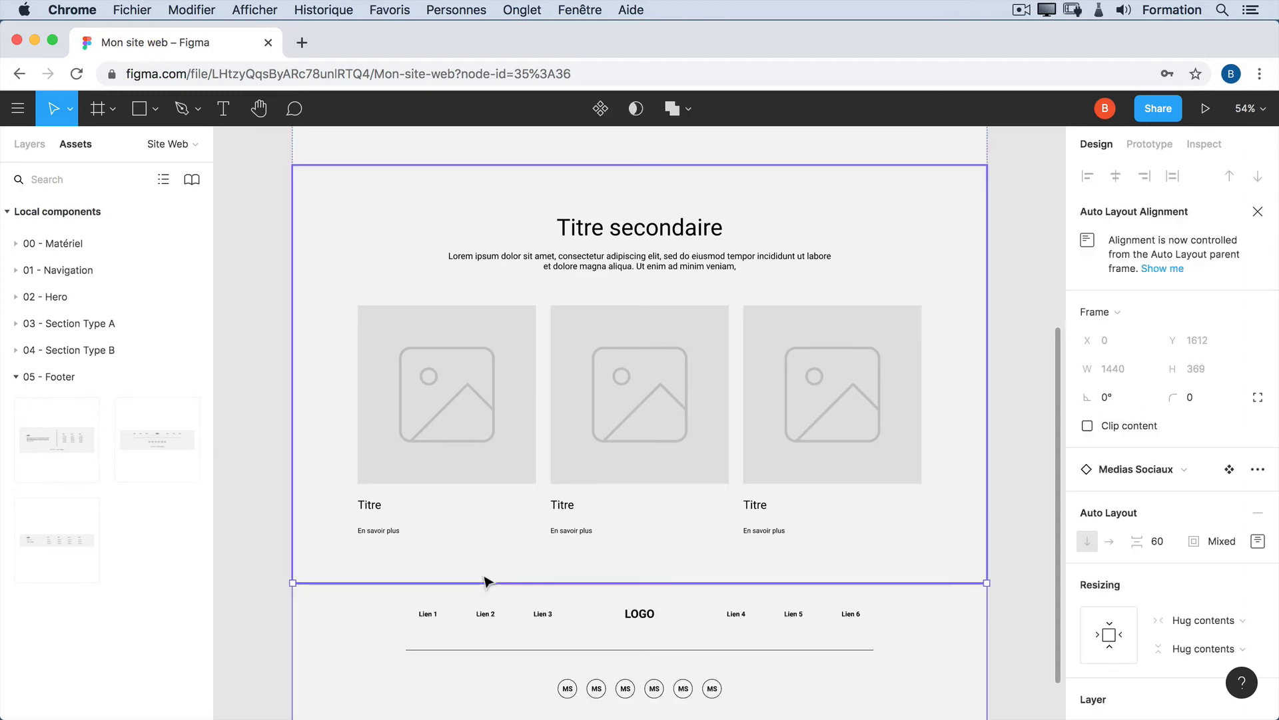
Step: Review the assembled Site Web page from the navigation bar down to the footer
scroll(534, 579, down, 3)
scroll(540, 577, up, 15)
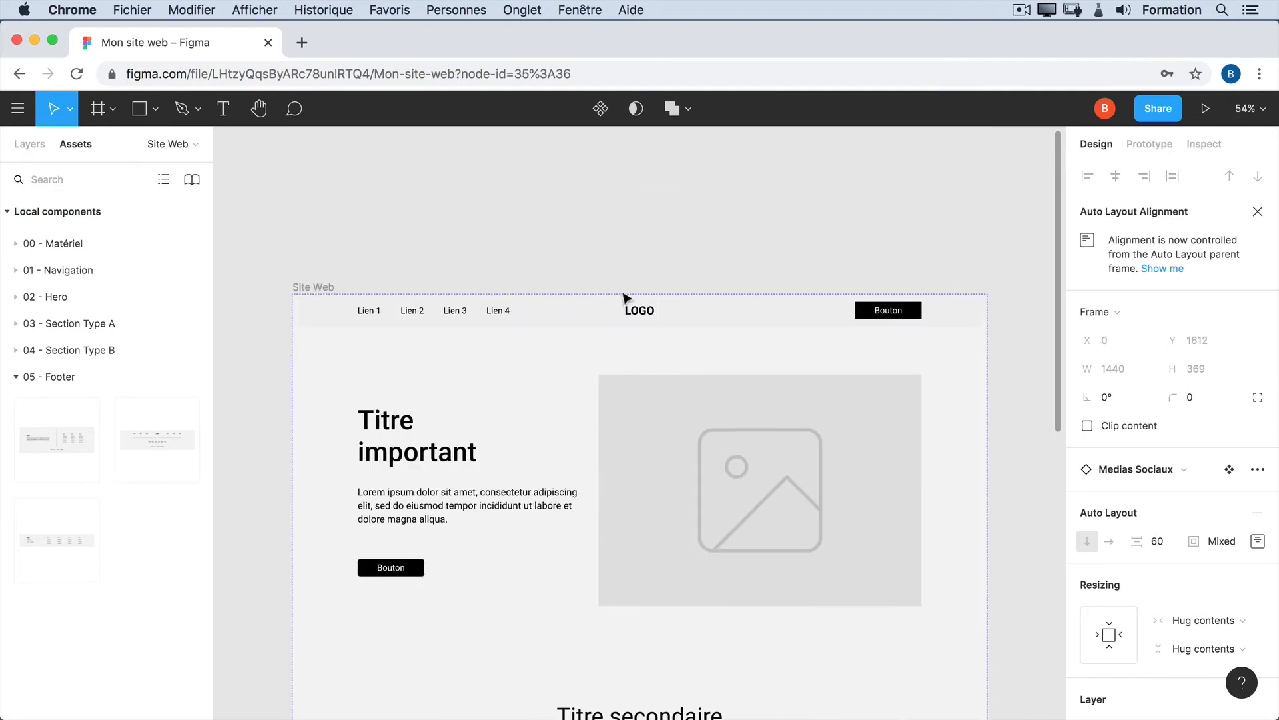
scroll(626, 297, down, 1)
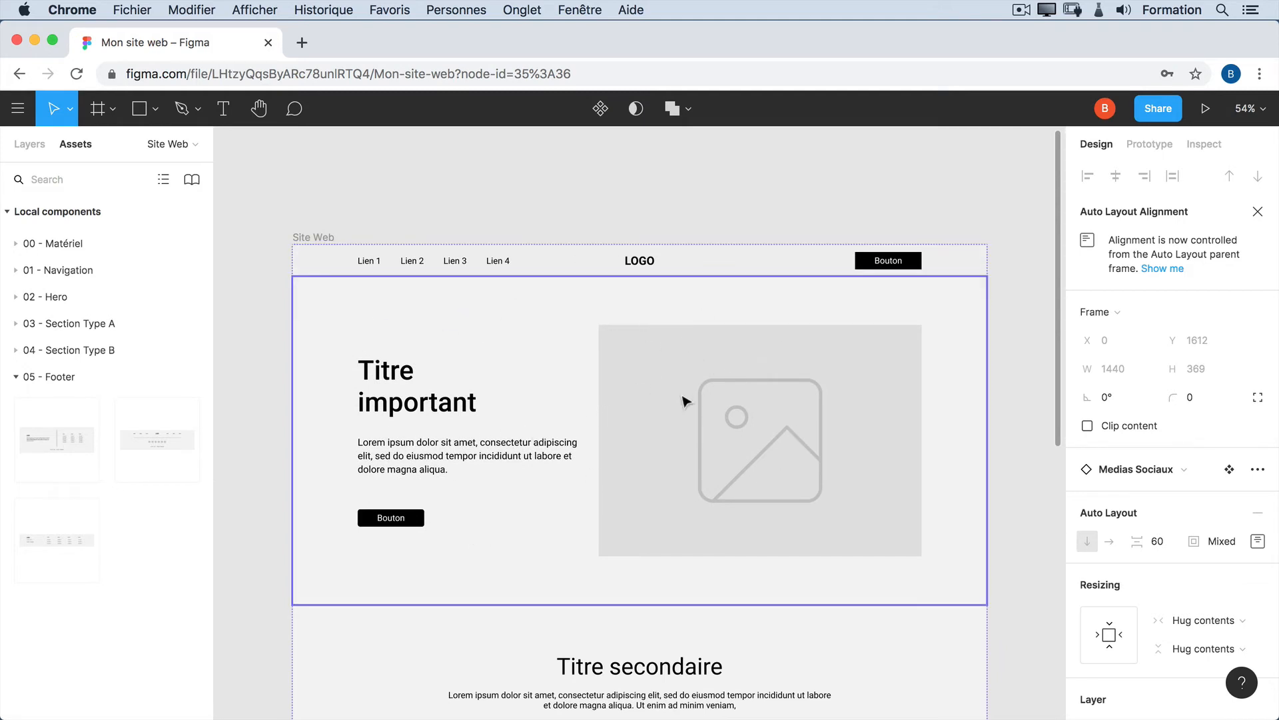
scroll(863, 421, down, 6)
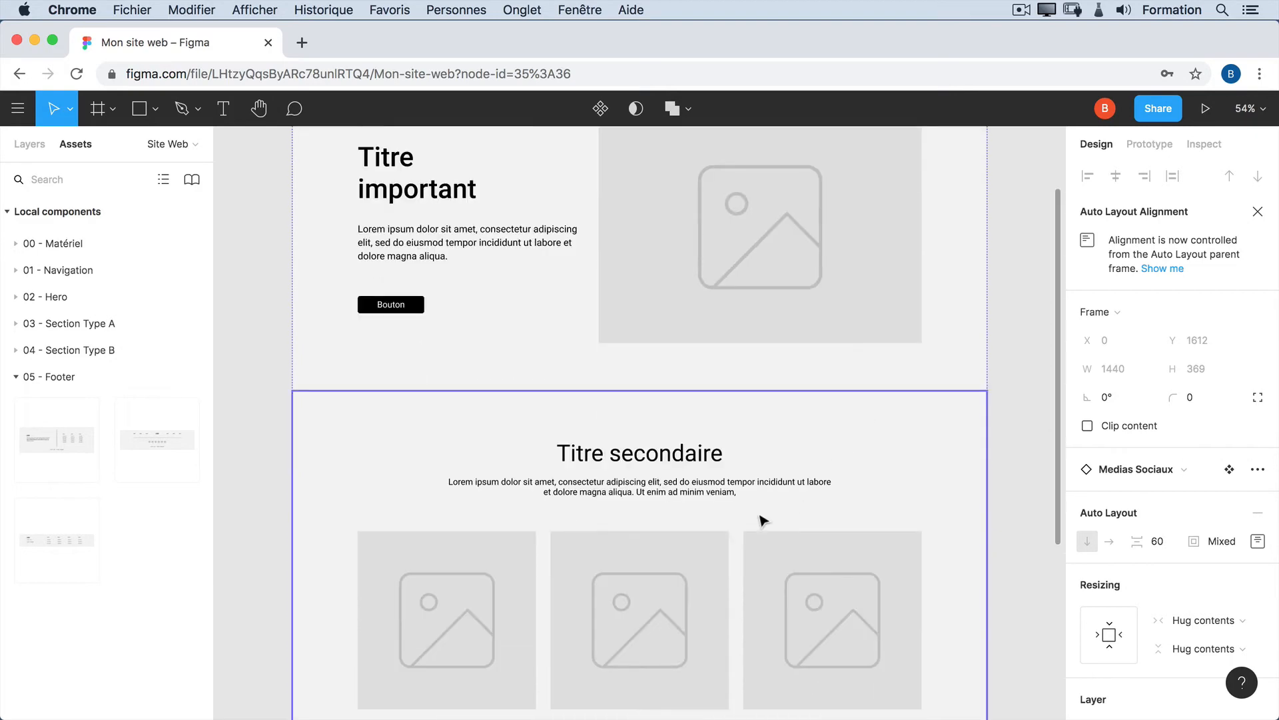
scroll(602, 531, down, 7)
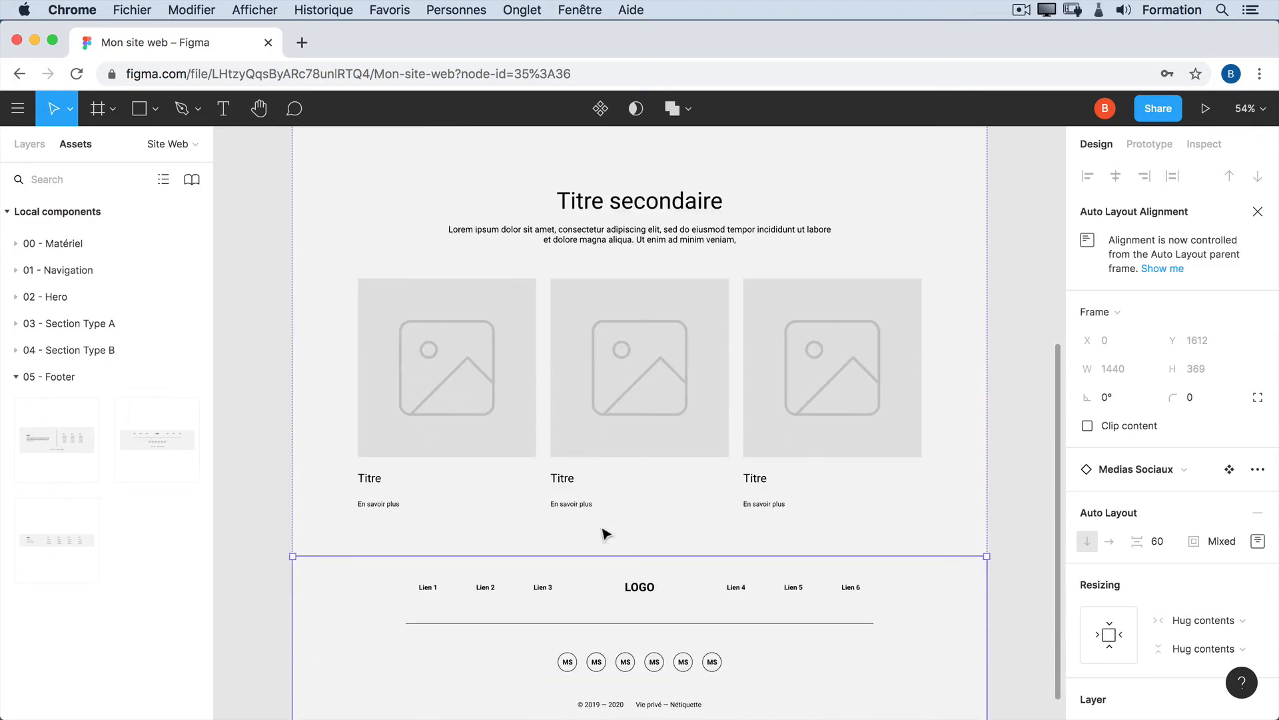
scroll(603, 532, up, 5)
scroll(602, 531, up, 6)
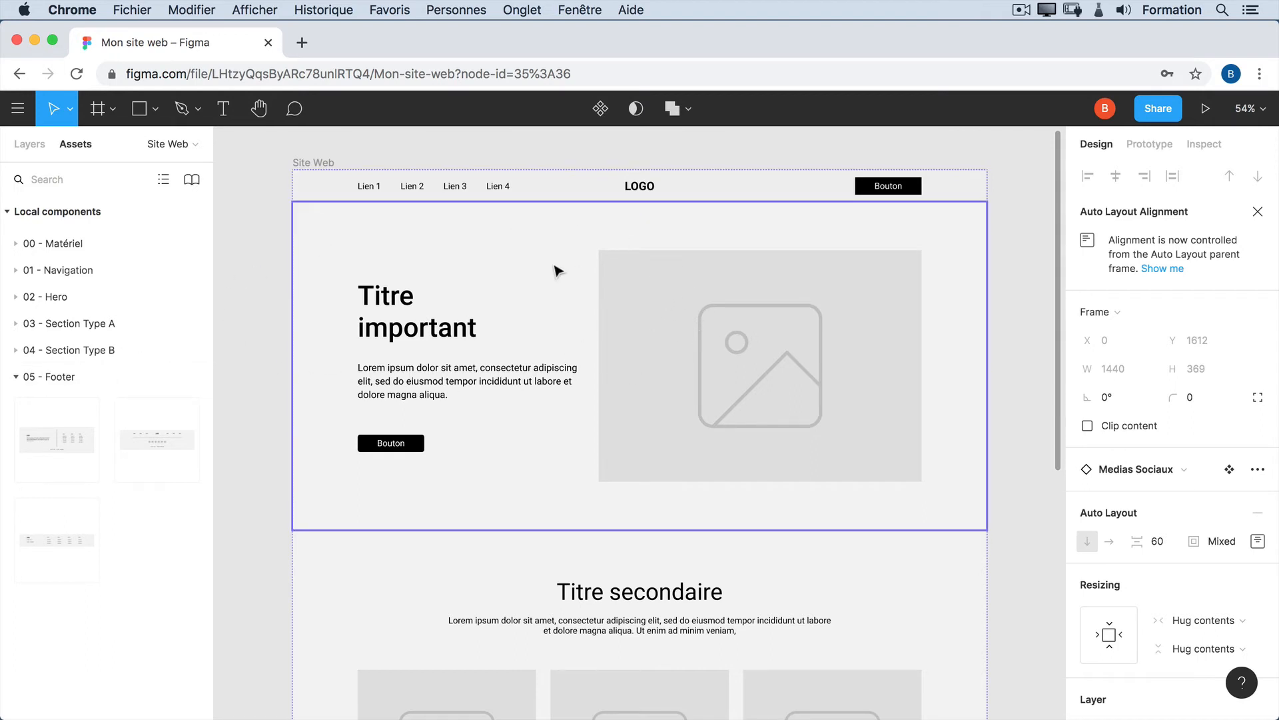
Step: Swap the hero instance in the Site Web frame for the "Hero image centrée" component
click(631, 318)
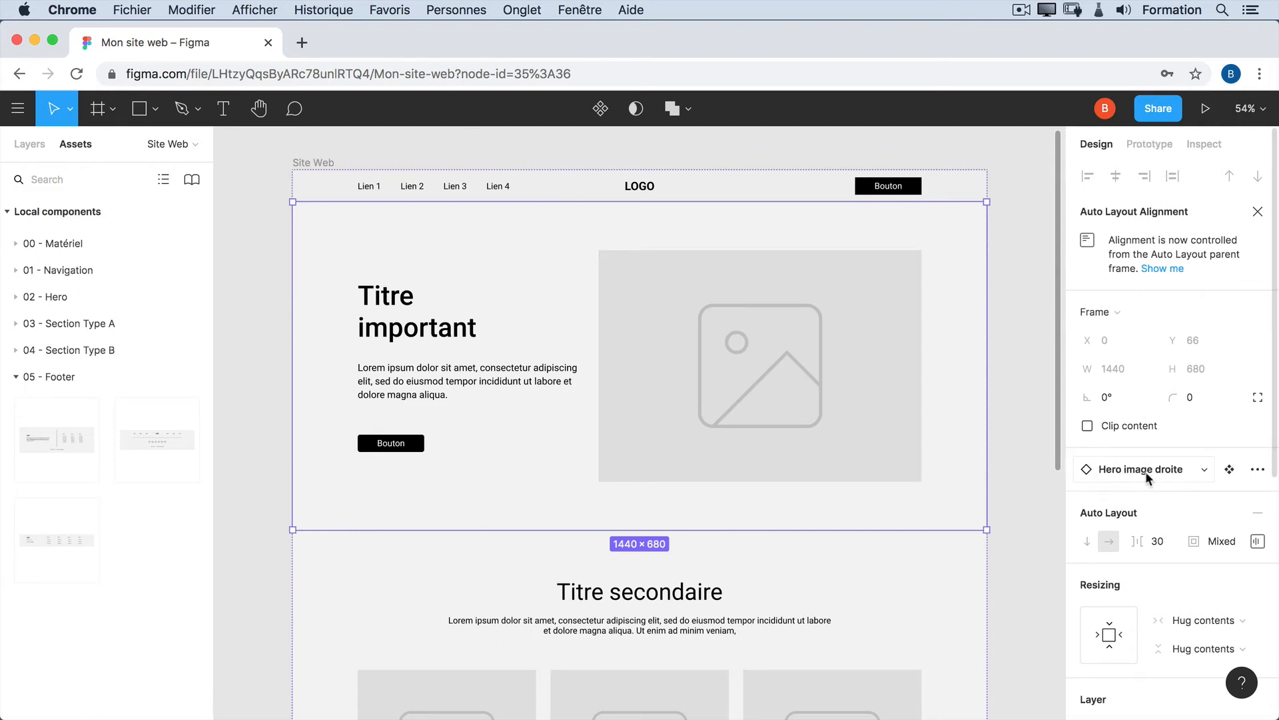
click(1203, 471)
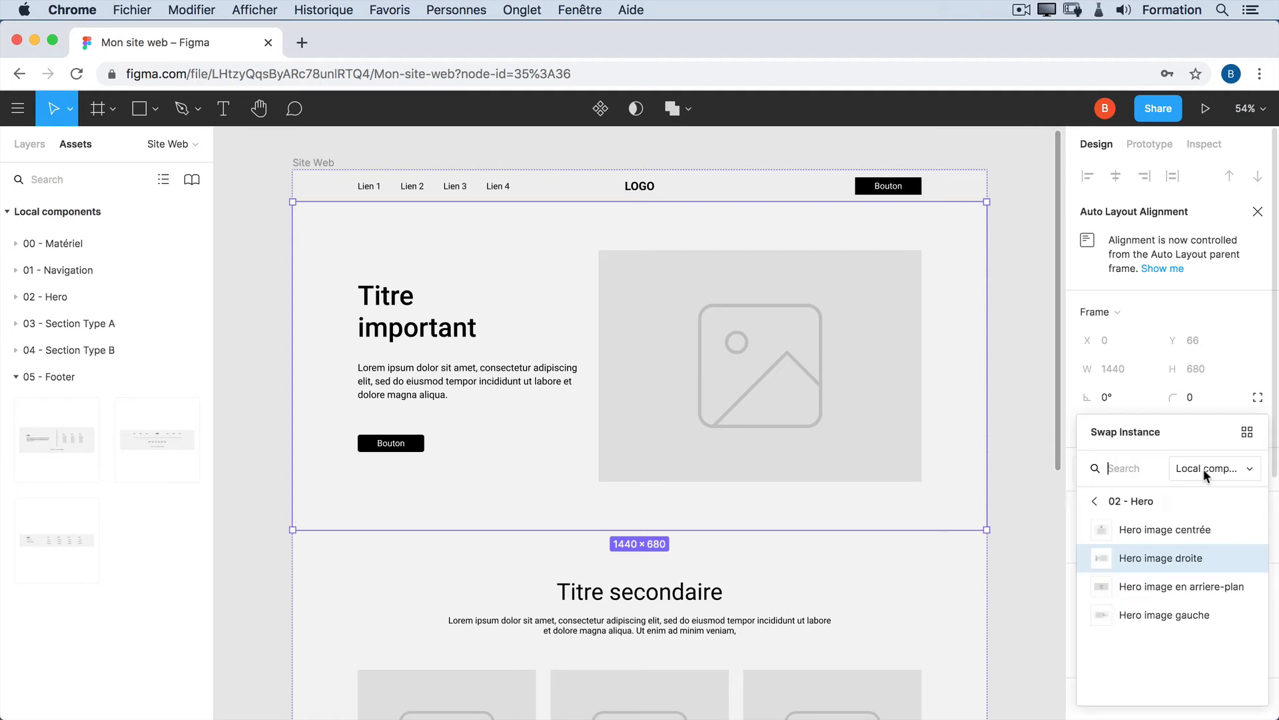
click(1203, 529)
scroll(957, 480, down, 1)
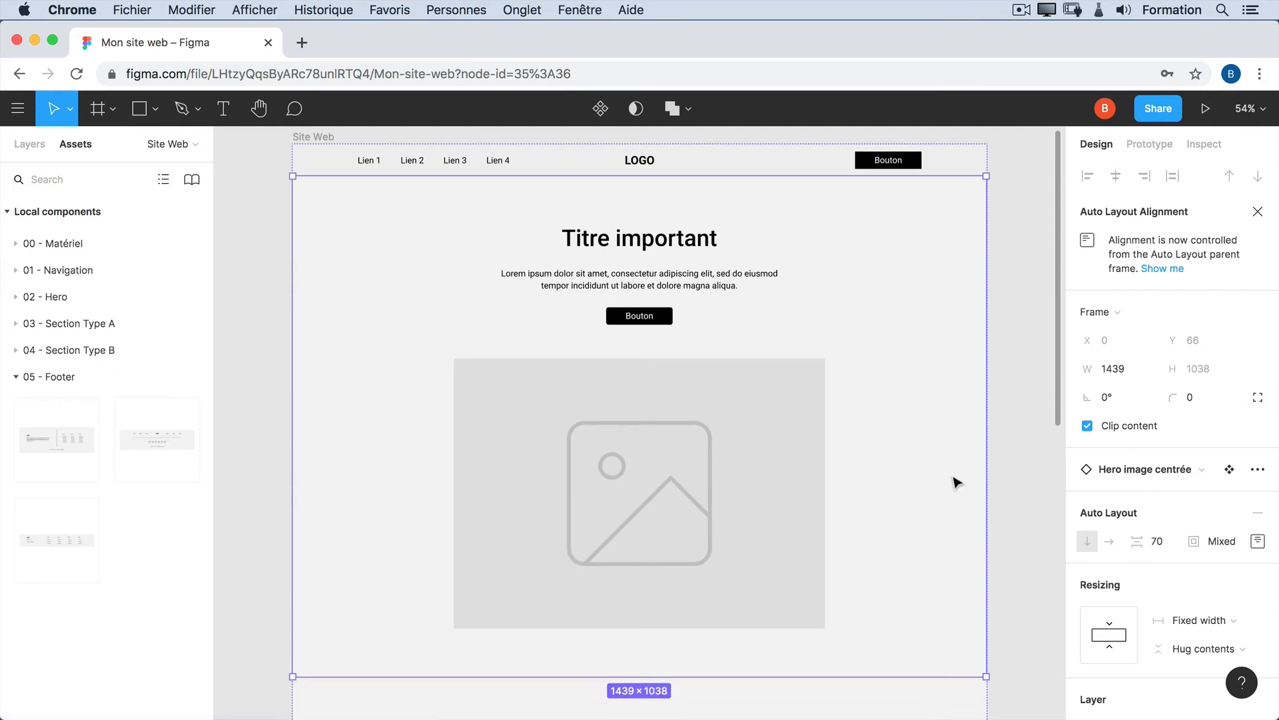
Step: Try the "Hero image en arriere-plan" and "Hero image gauche" variants on the hero, and return it to "Hero image centrée"
click(1205, 469)
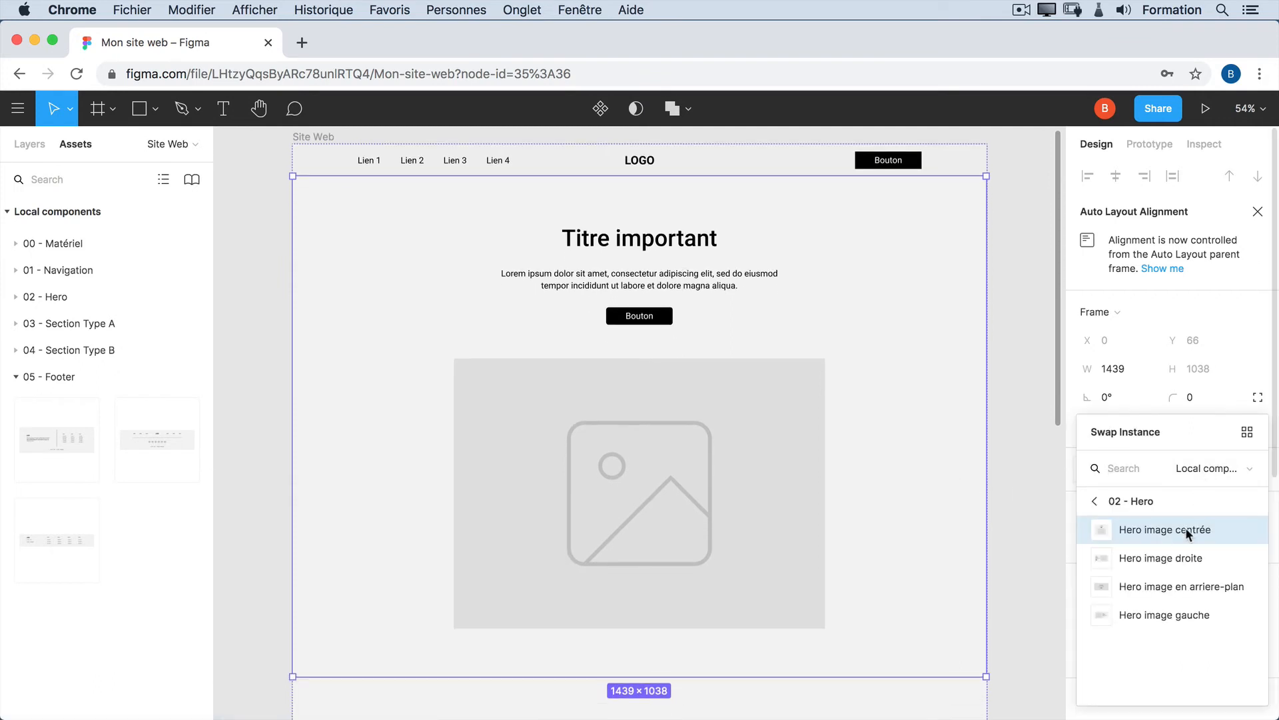
click(1177, 589)
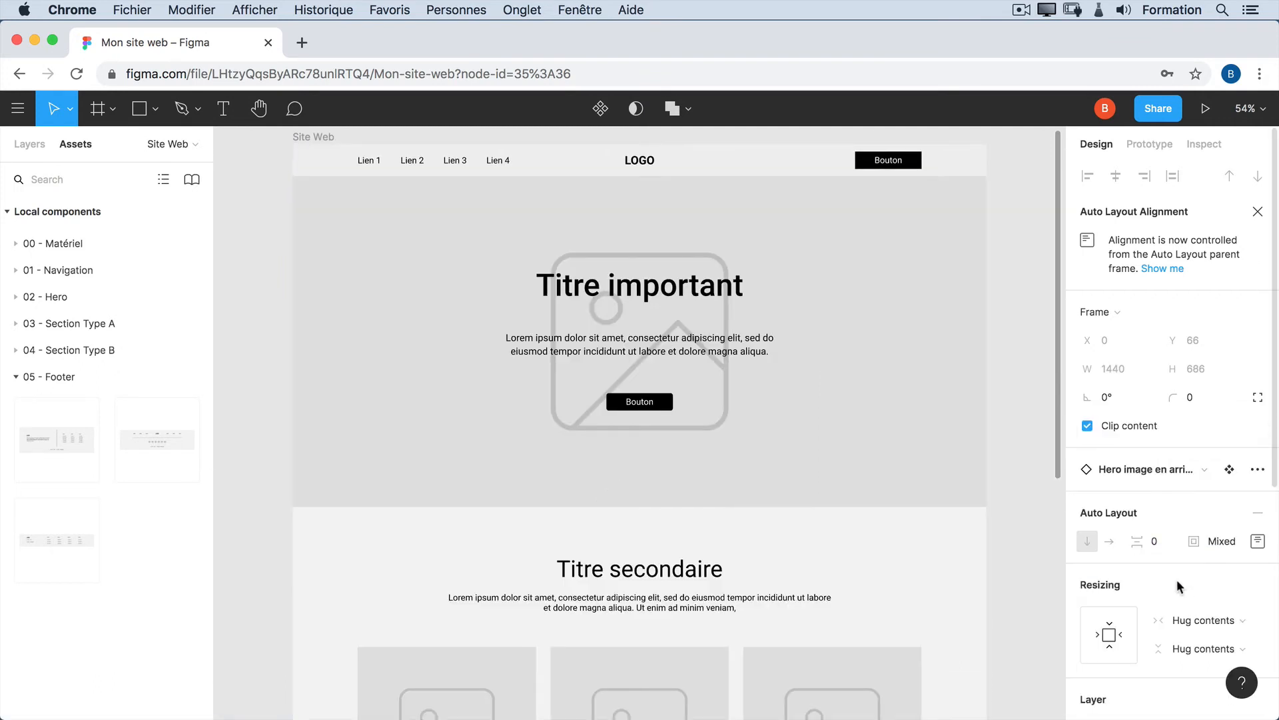
click(1187, 469)
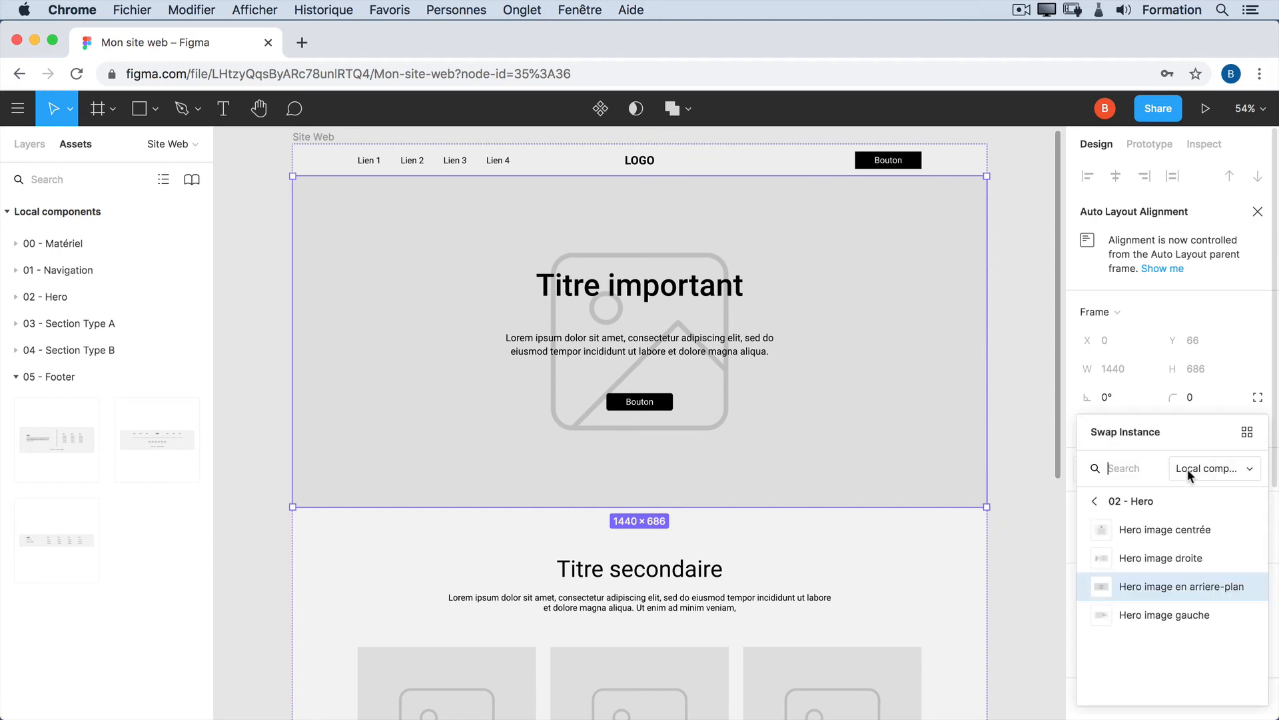
click(1163, 615)
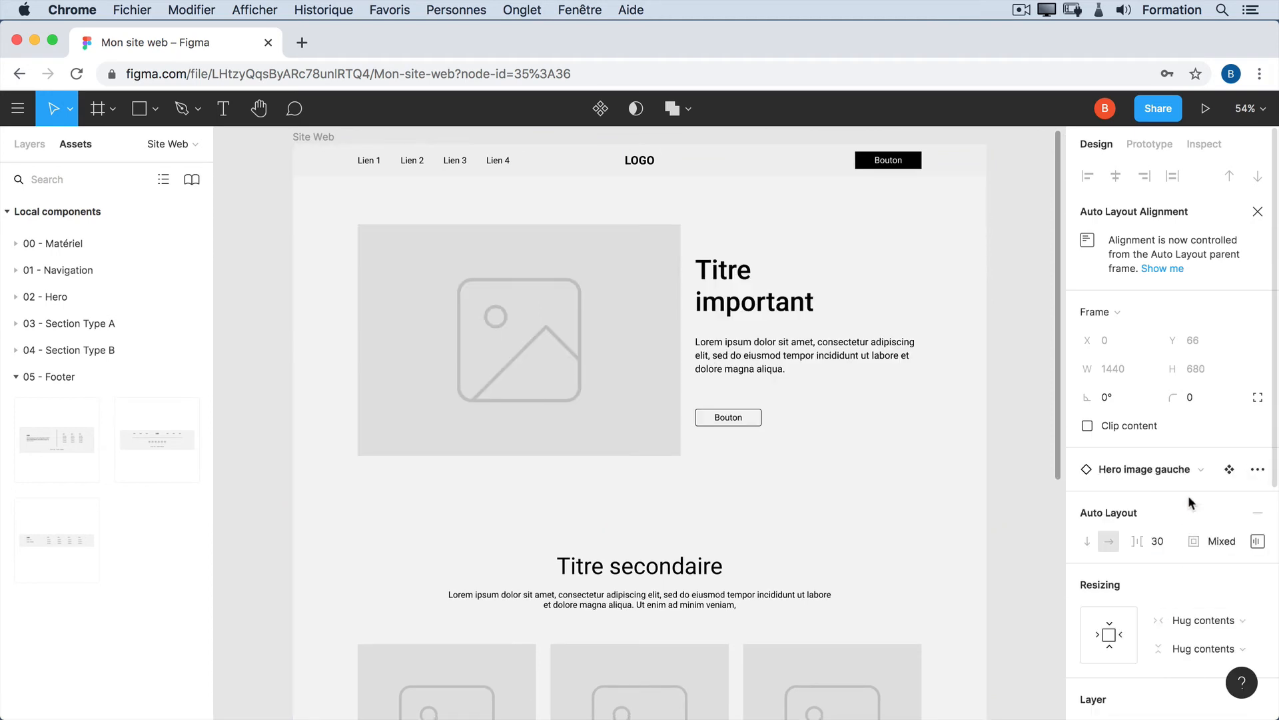
click(1190, 470)
click(1174, 526)
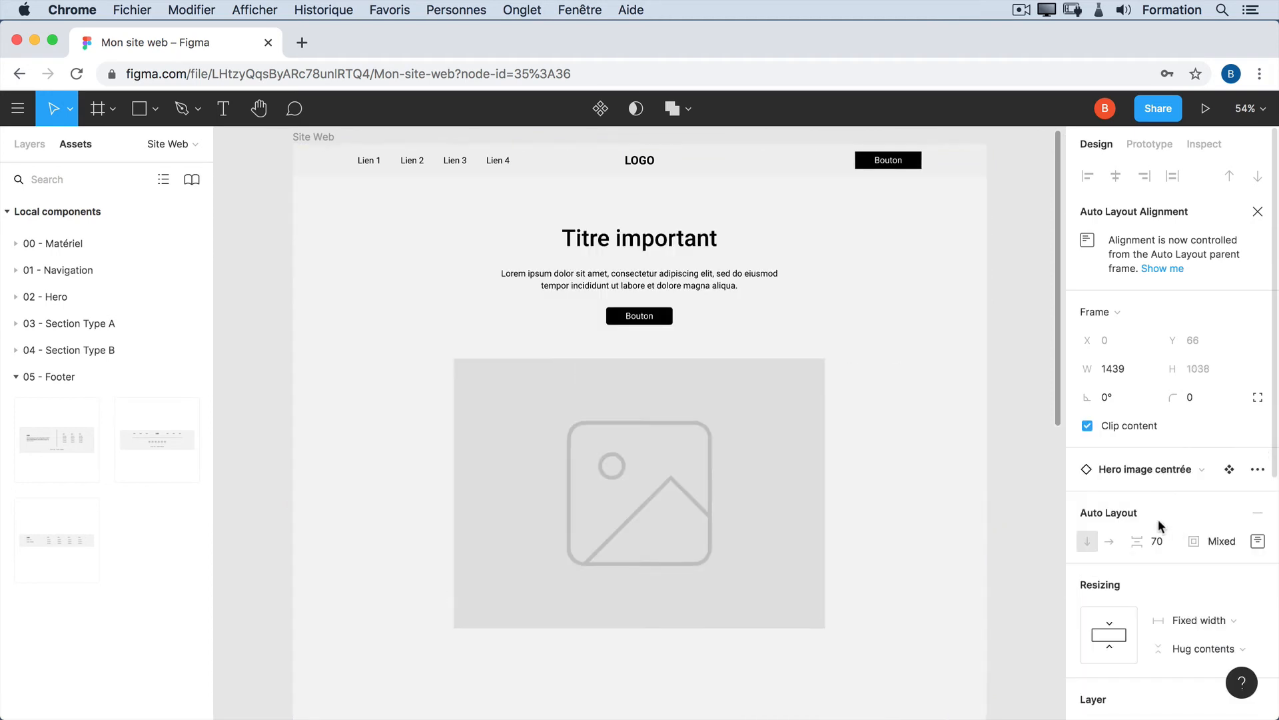
Step: Try the "Description" and "Sous-Nav" variants on the footer instance, and return it to "Medias Sociaux"
scroll(638, 424, down, 10)
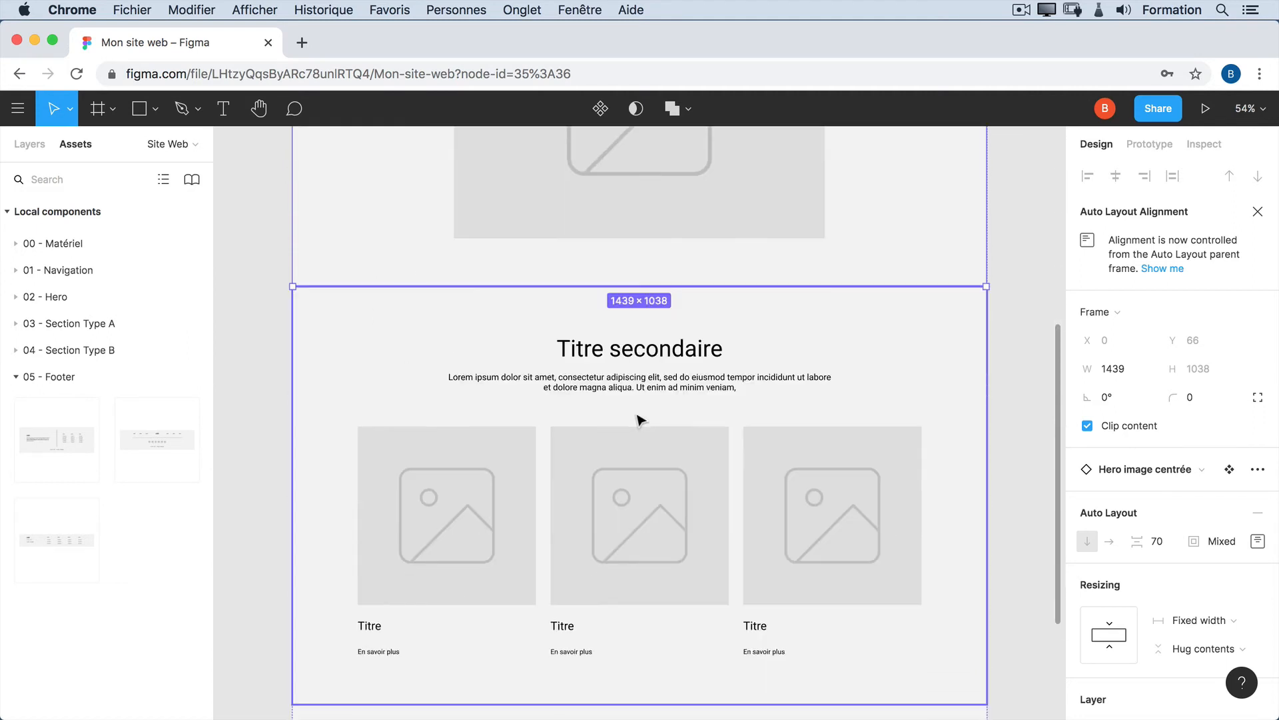
click(677, 445)
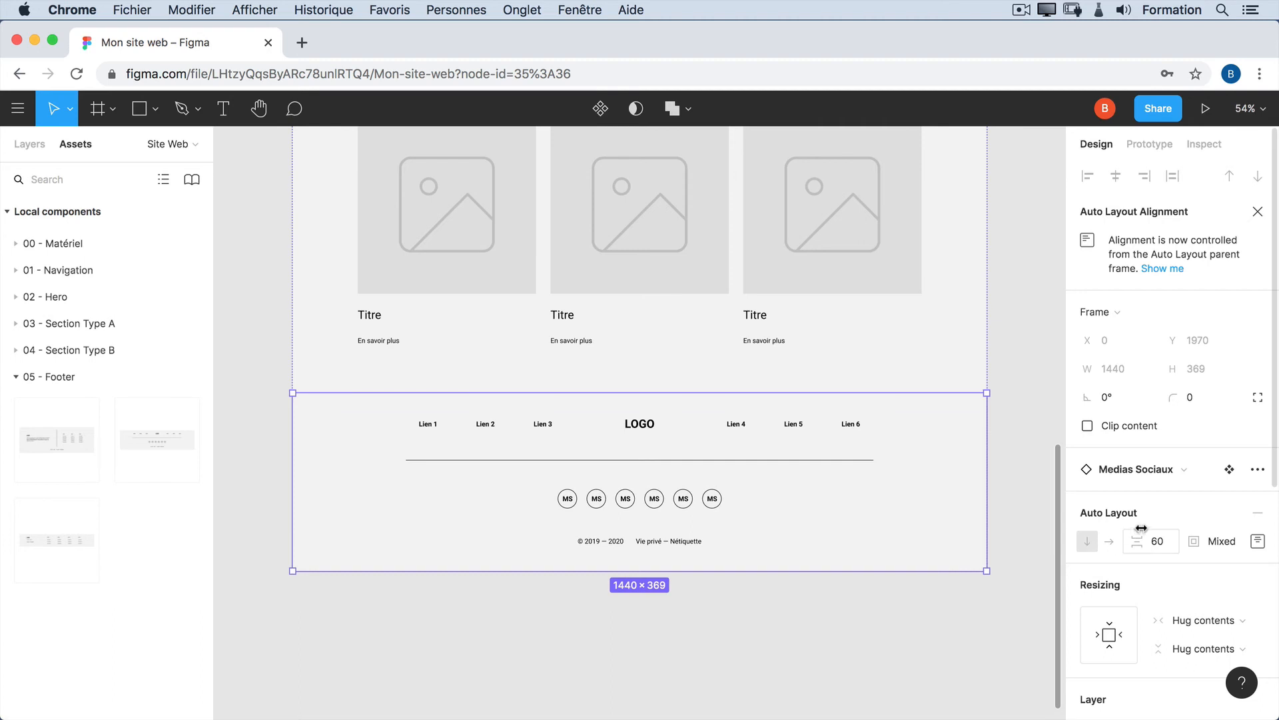
click(1179, 473)
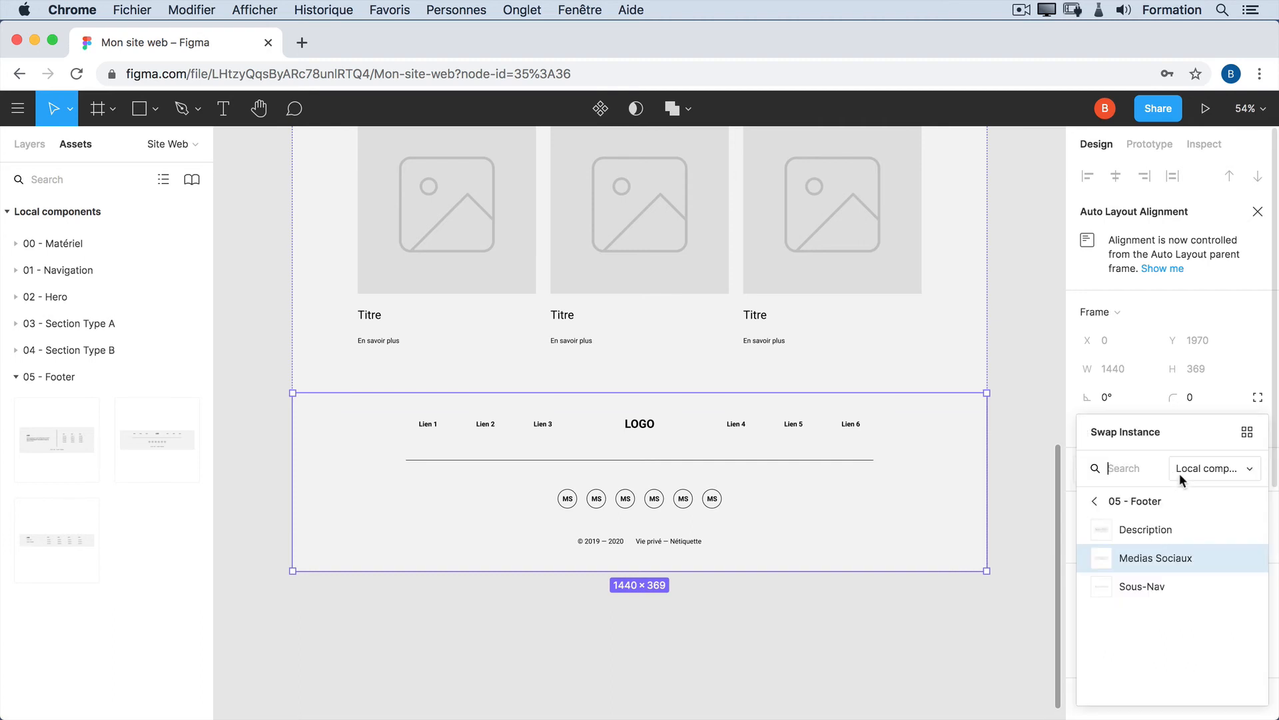
click(1172, 529)
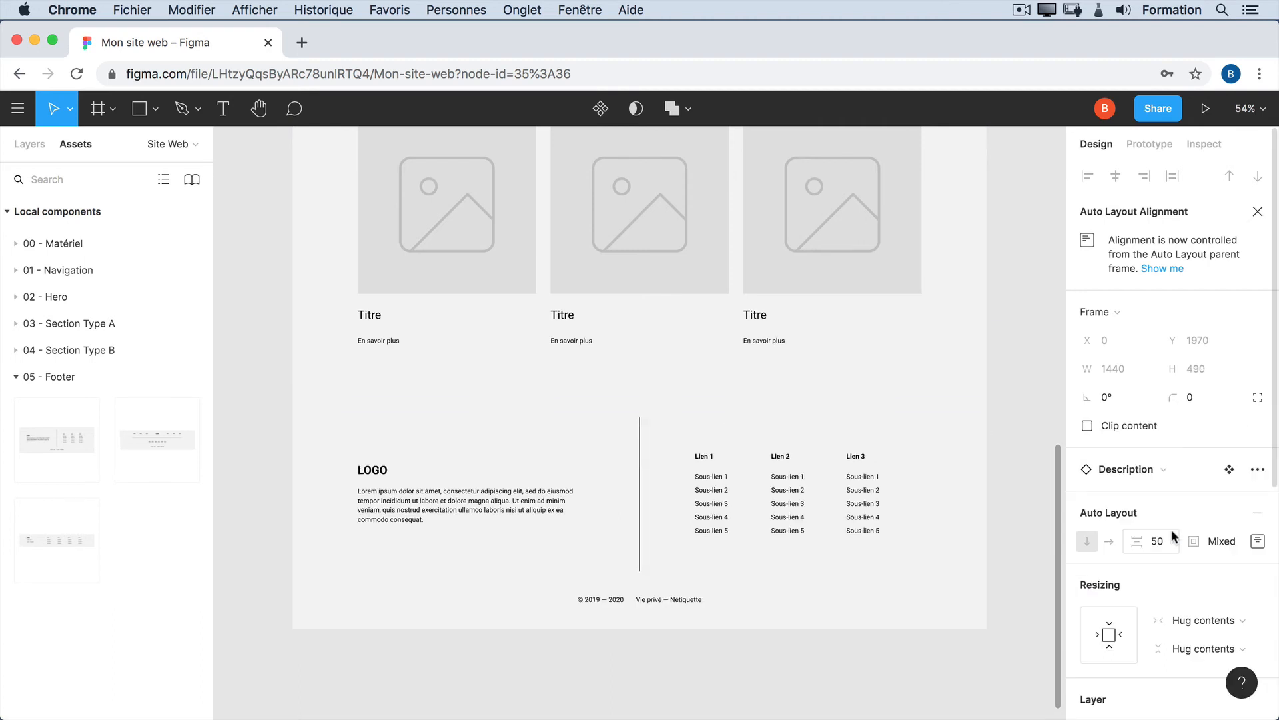
click(1194, 471)
click(1168, 590)
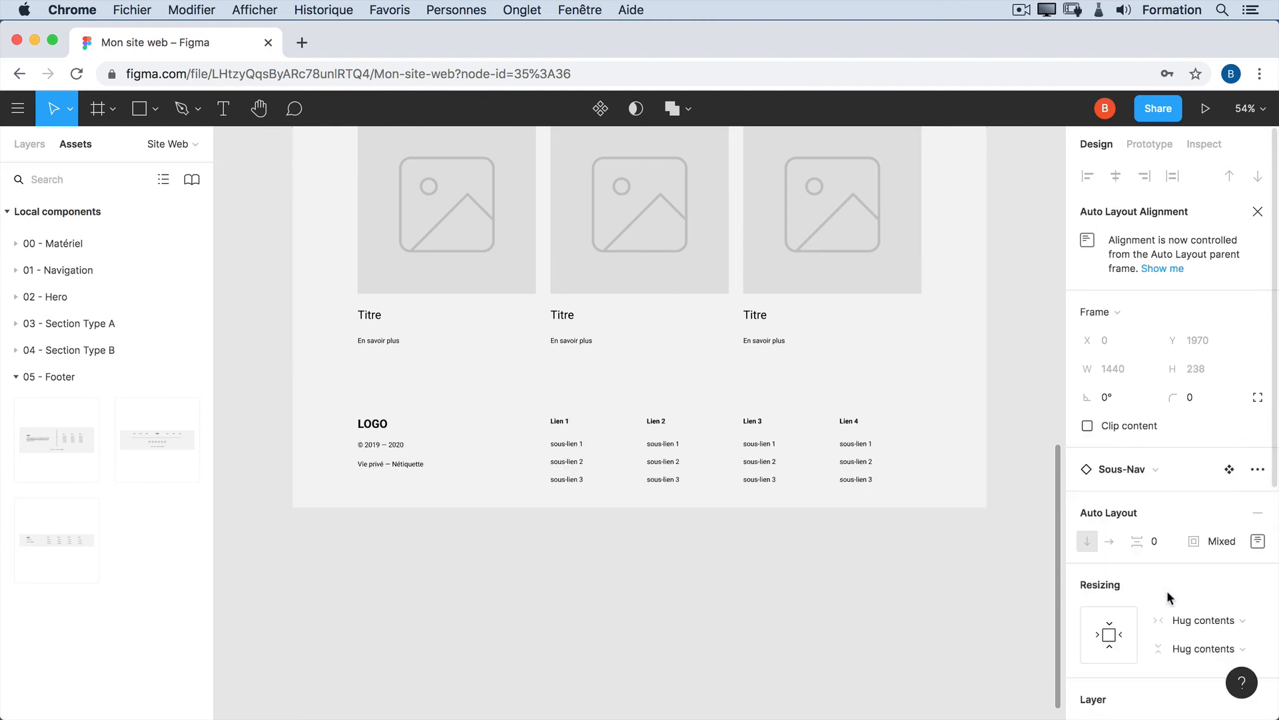
click(1181, 469)
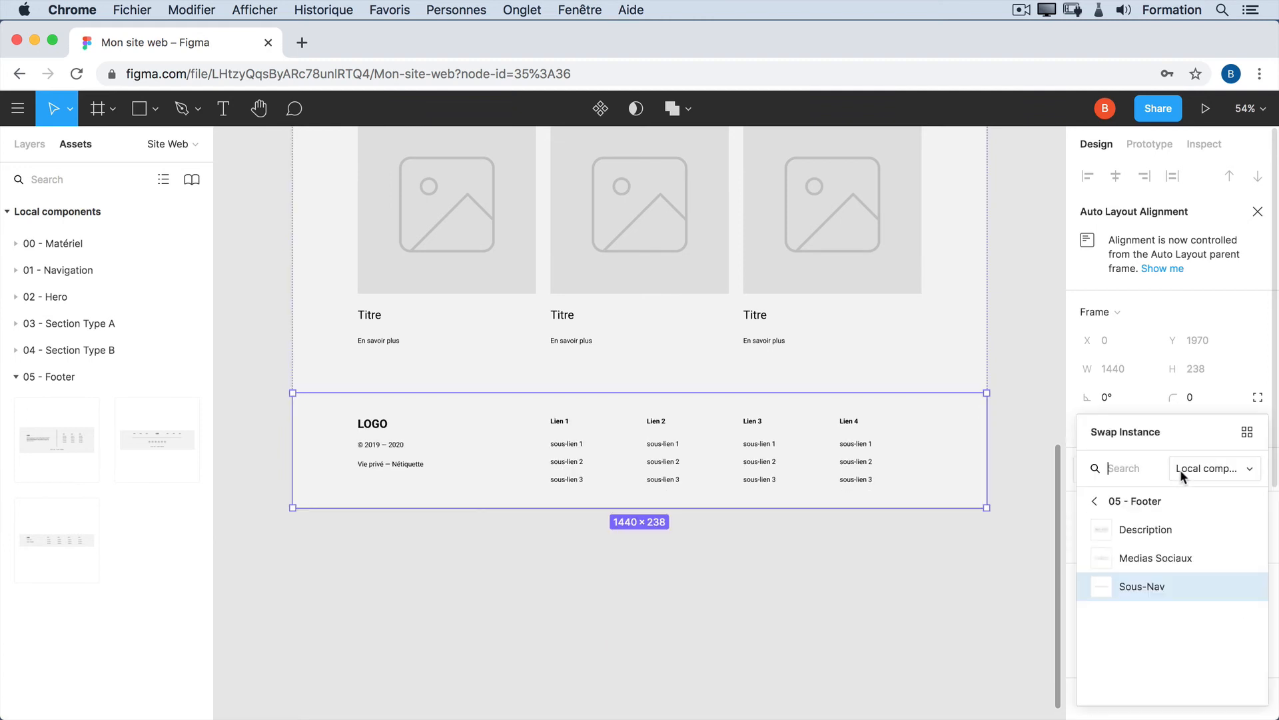
click(1167, 556)
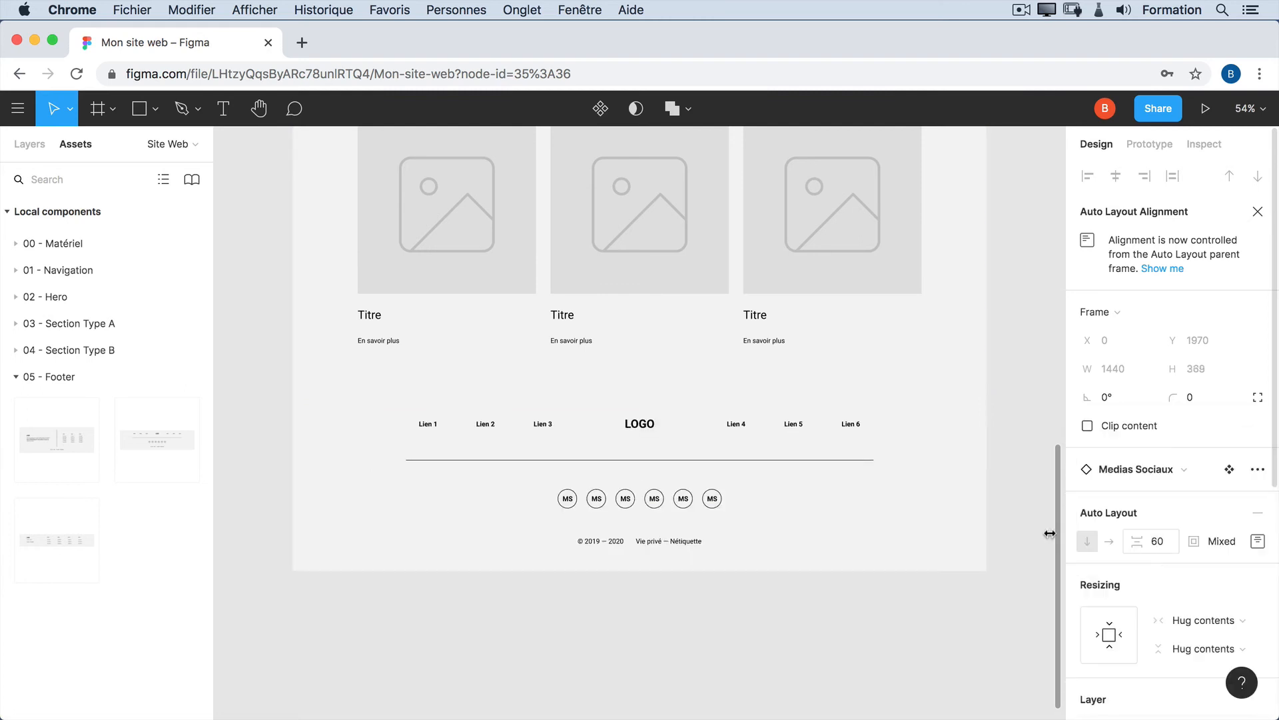
Step: Swap the three-column section instance, trying "Type A - Col 2" and settling on "Type A - Col 4"
scroll(806, 462, up, 3)
click(806, 462)
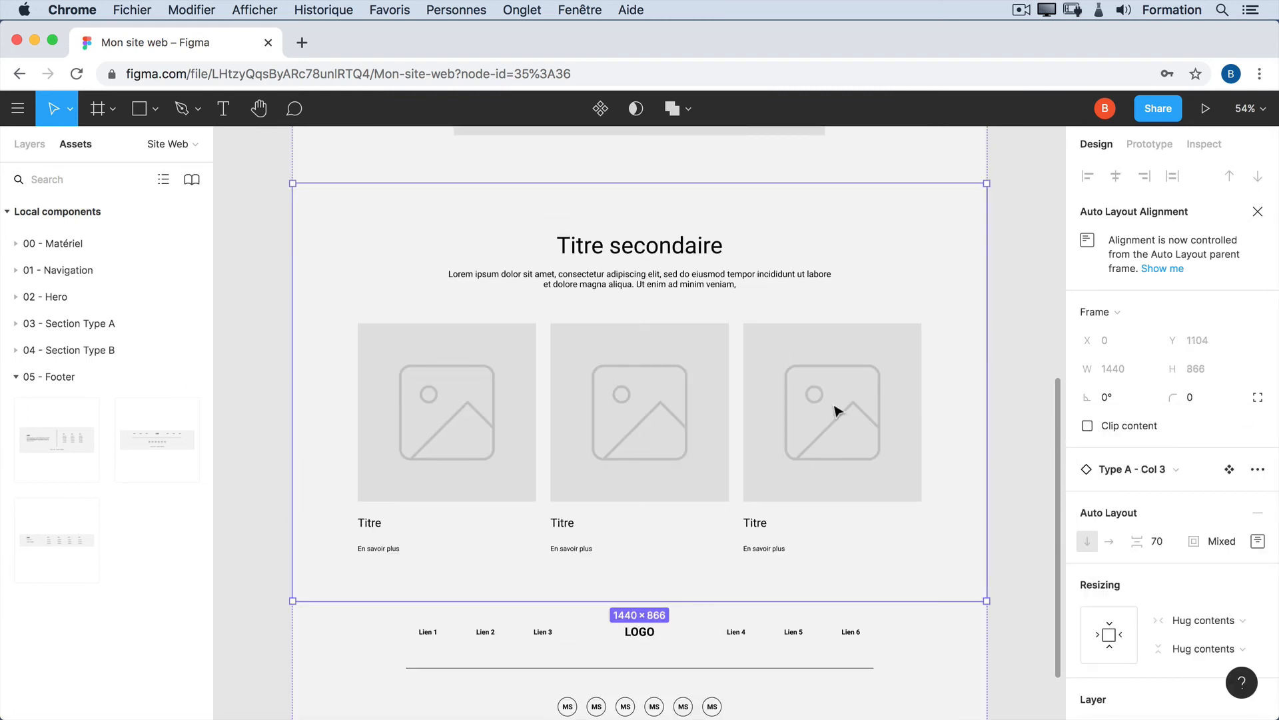
click(1163, 469)
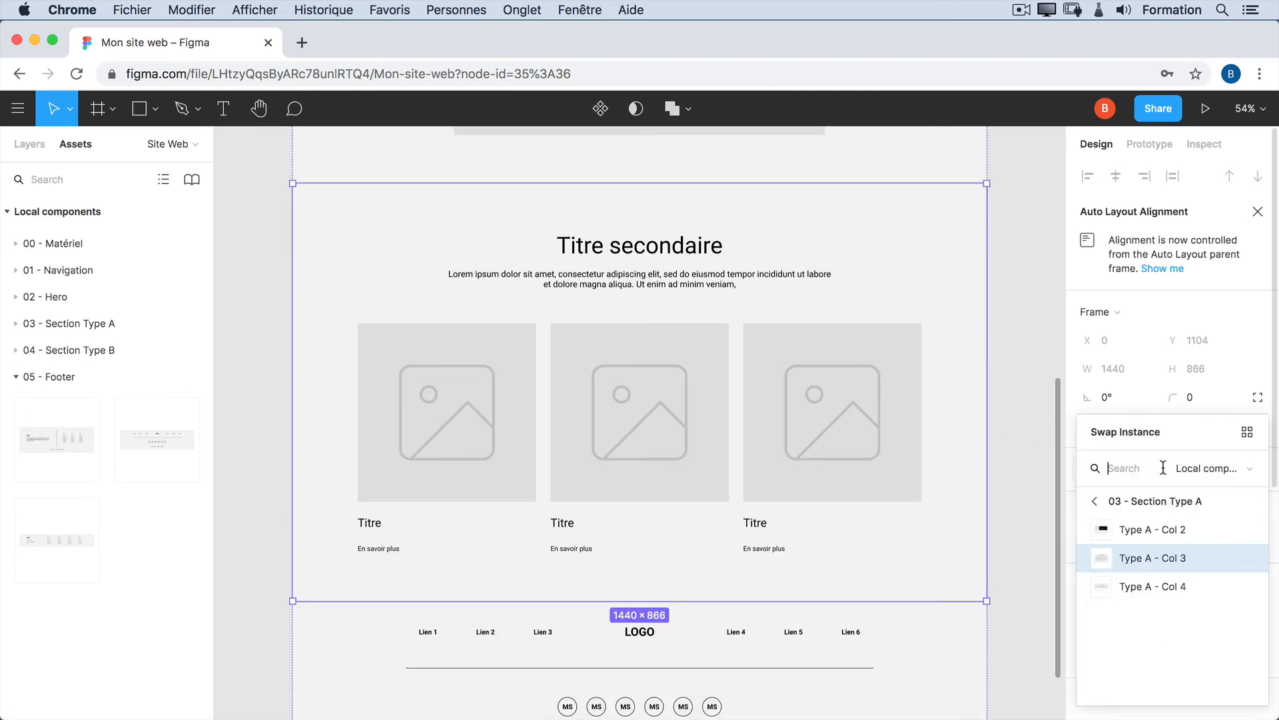
click(1166, 531)
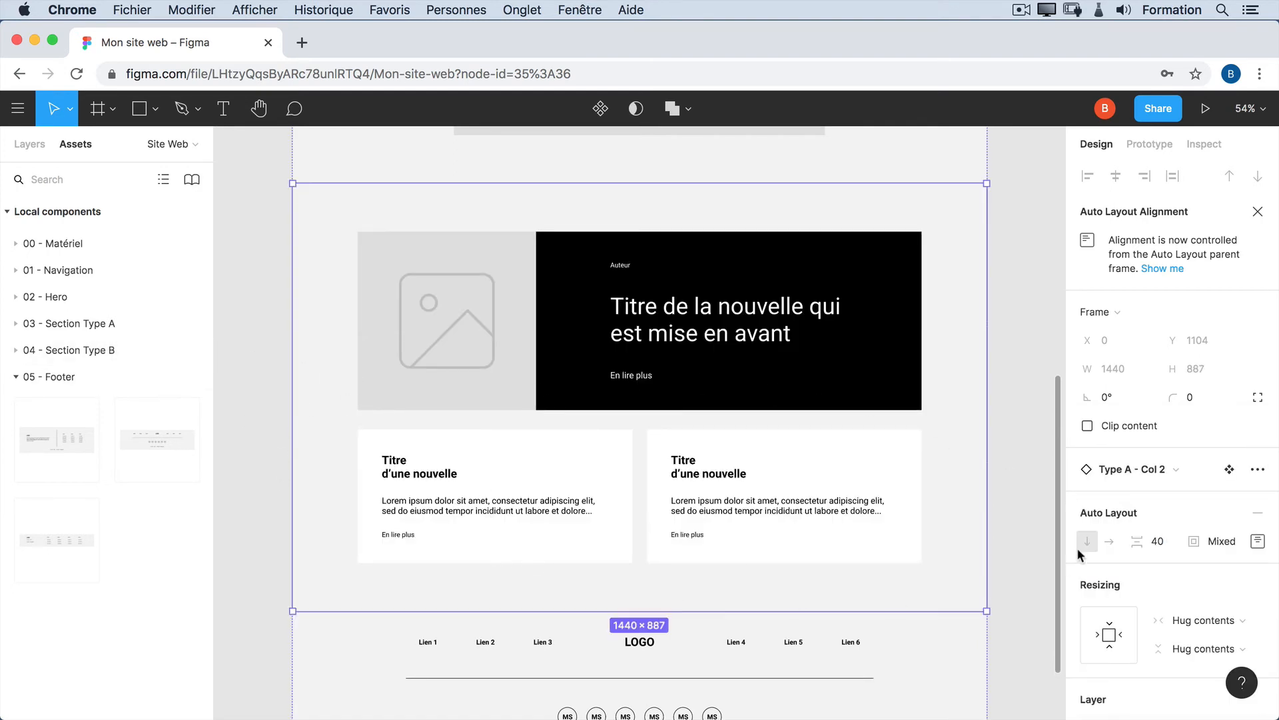
click(1189, 471)
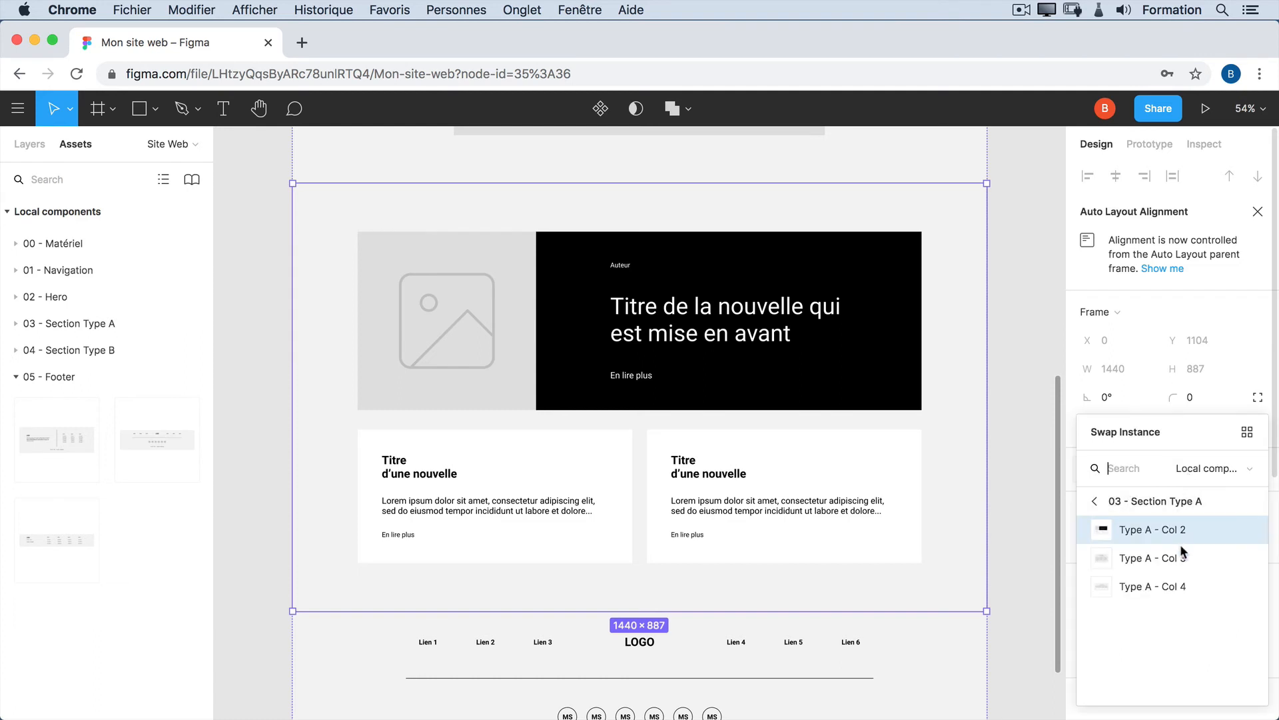
click(1177, 577)
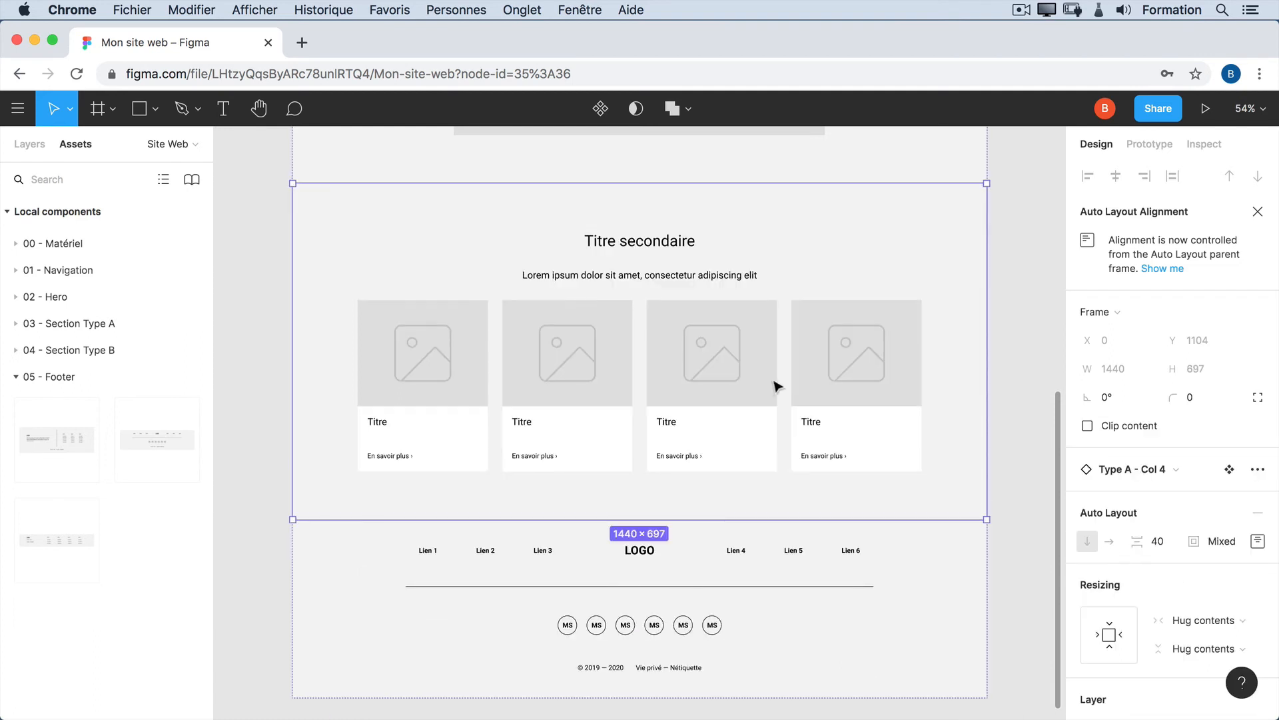
Step: Review the updated page and check the stacked component instances in the Site Web frame's layer list
scroll(803, 404, up, 4)
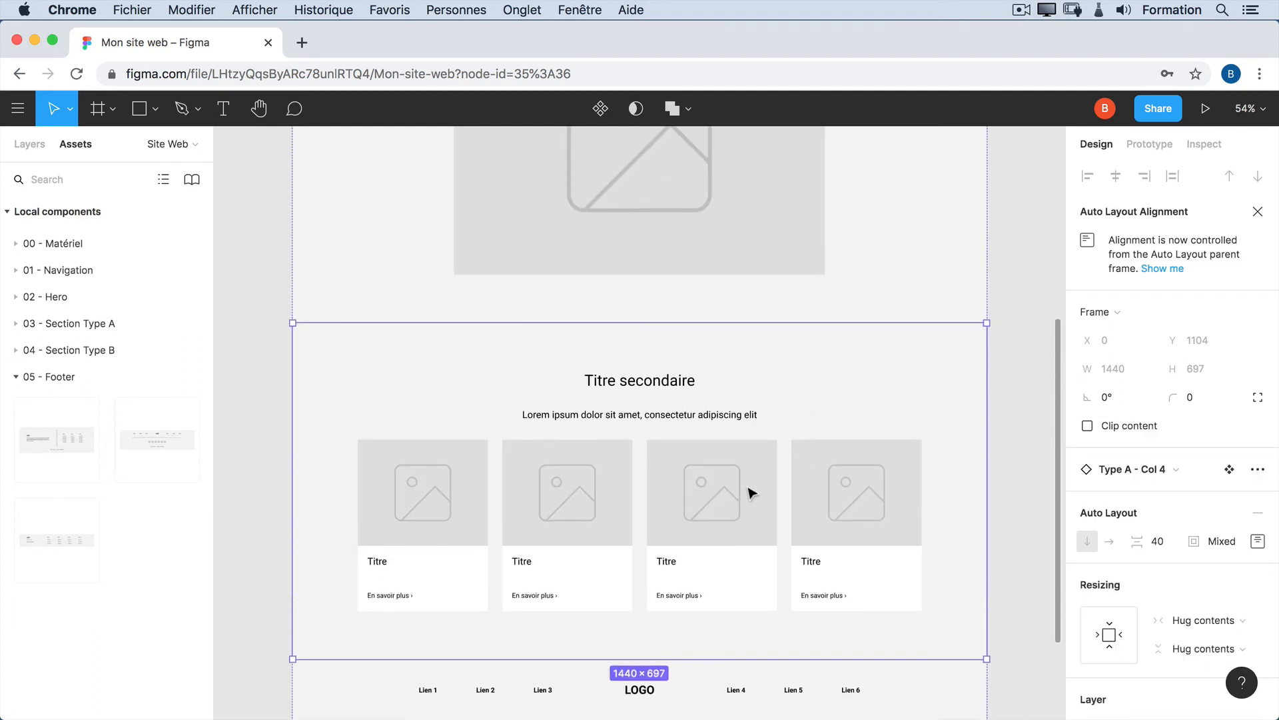
scroll(752, 493, up, 10)
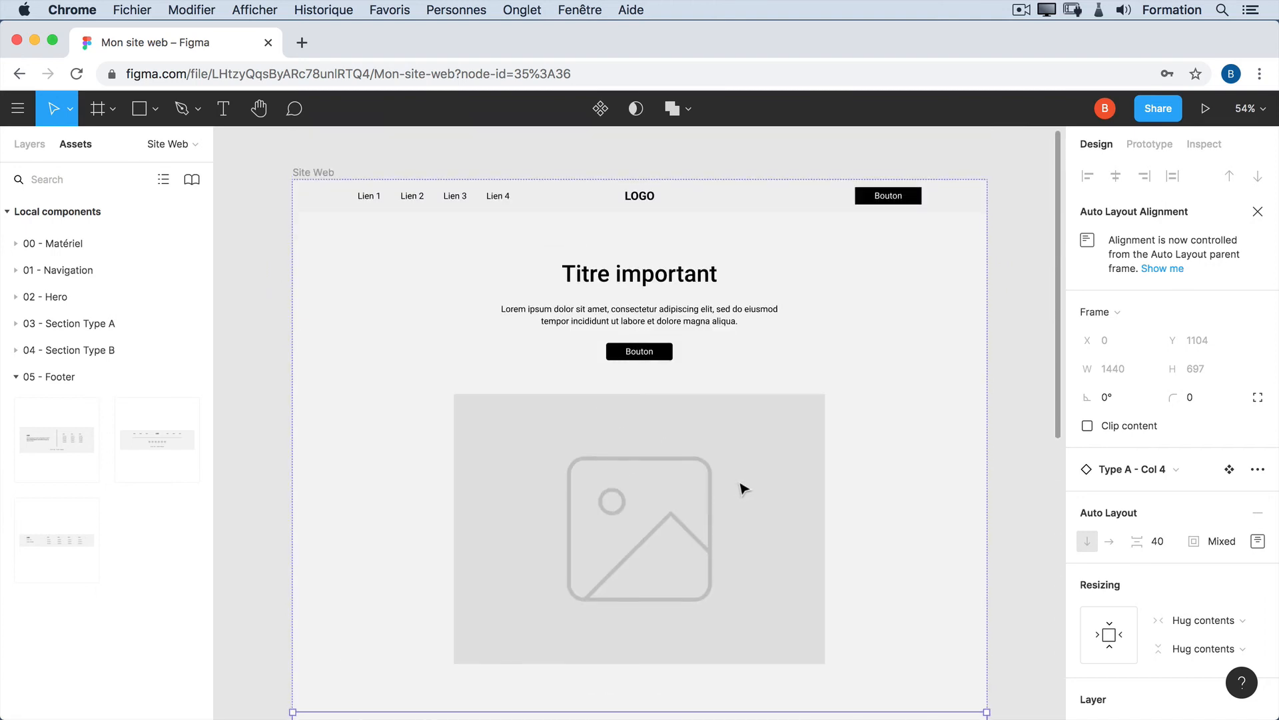
click(31, 146)
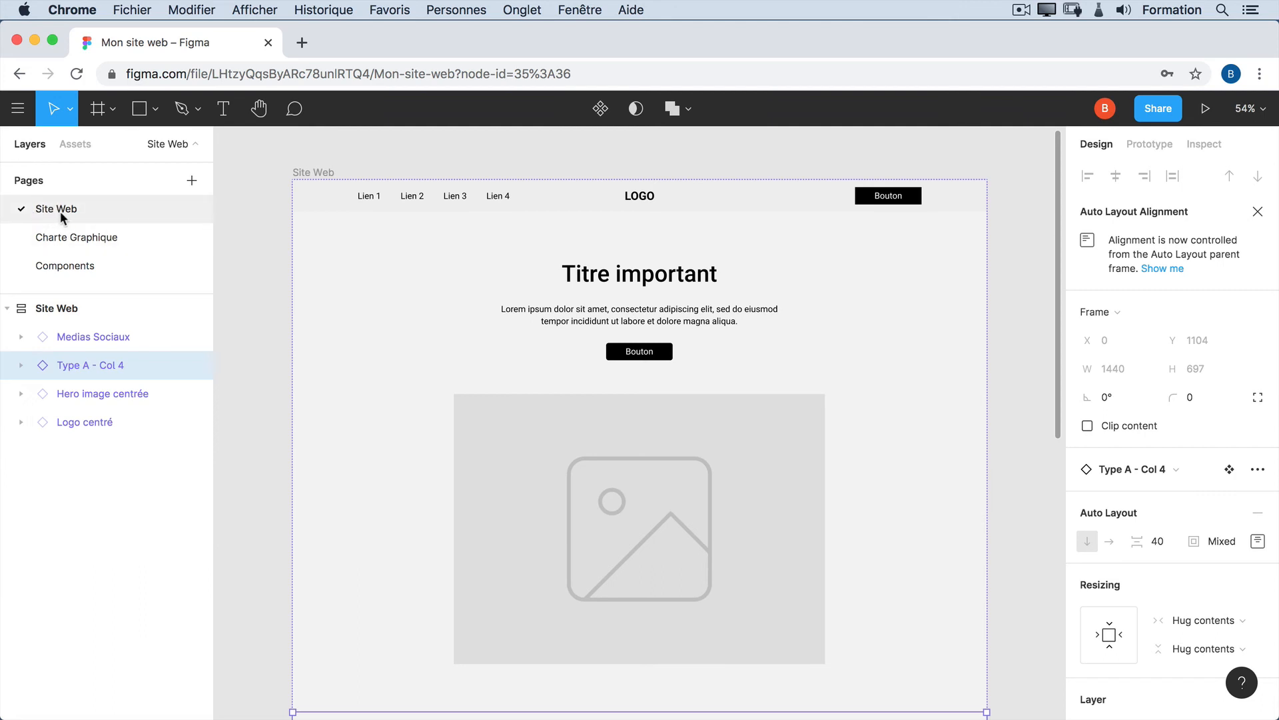
click(79, 149)
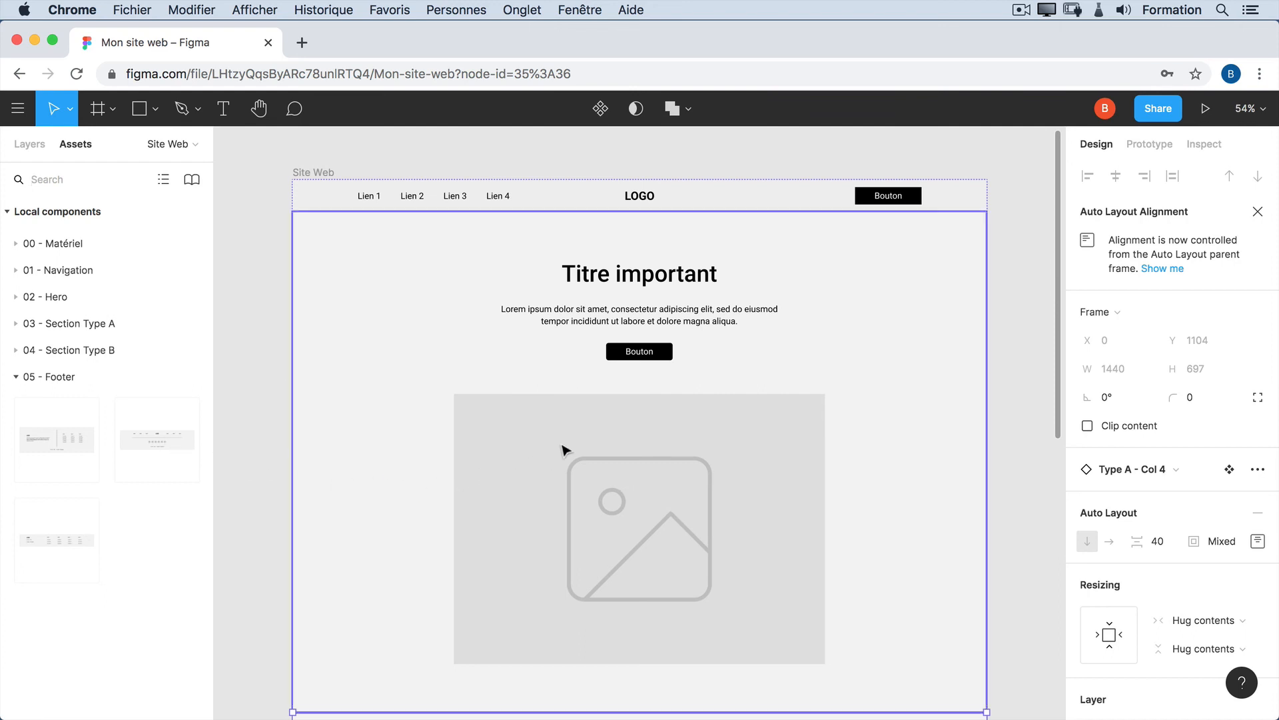
scroll(606, 408, down, 4)
scroll(607, 408, up, 3)
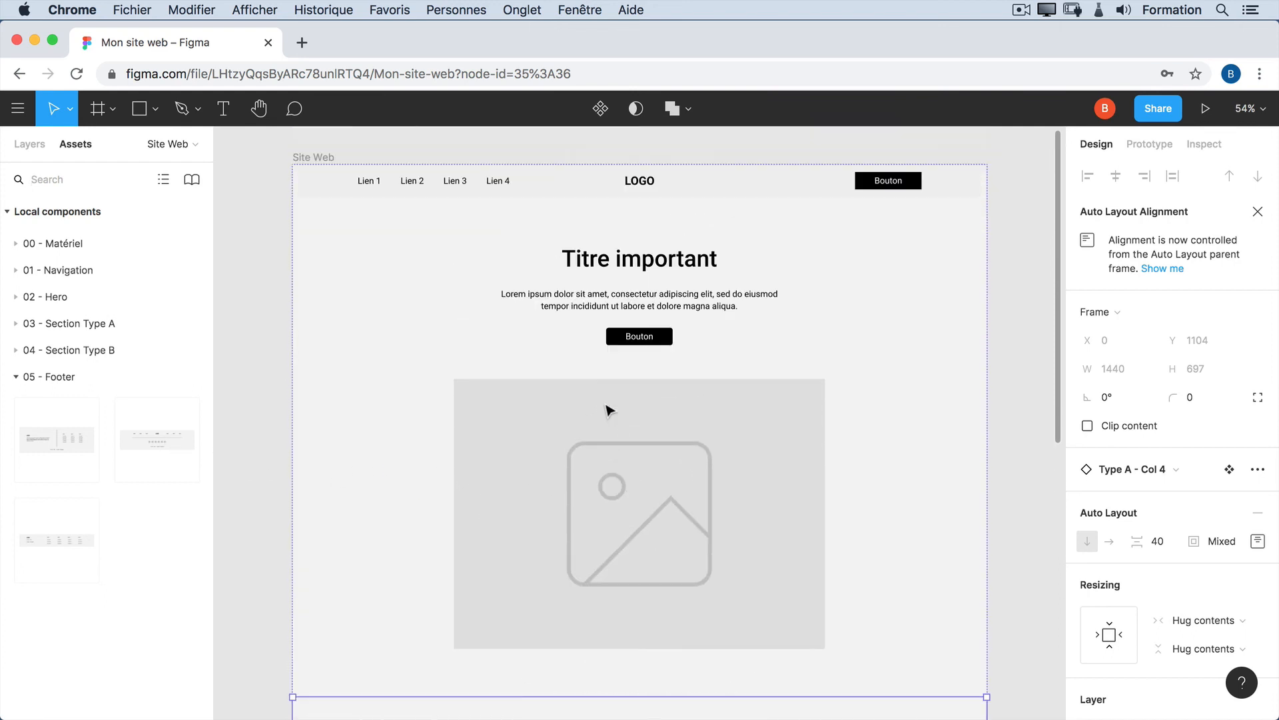
Step: Insert the "Type B - Rangé" component from 04 - Section Type B between the hero and the four-column section, and look over its rows
scroll(608, 407, down, 1)
scroll(606, 408, down, 3)
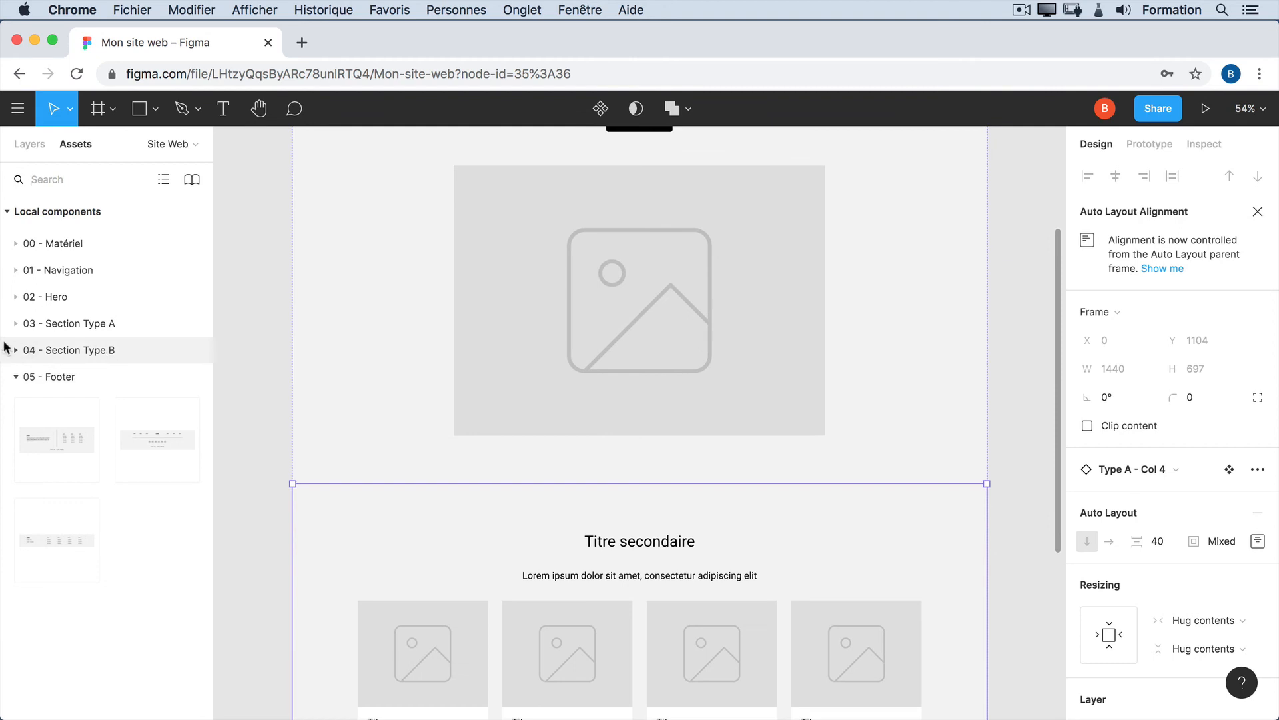
click(16, 351)
key(Escape)
scroll(171, 385, down, 1)
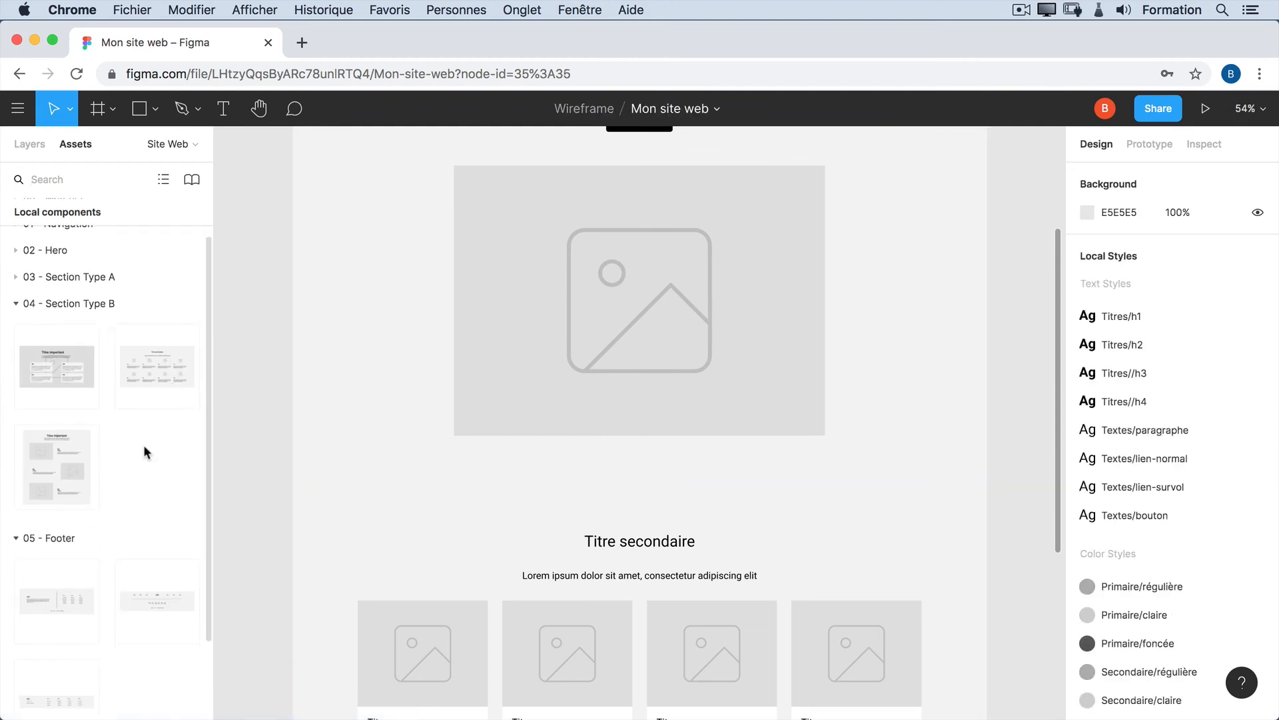
drag(55, 446, 598, 477)
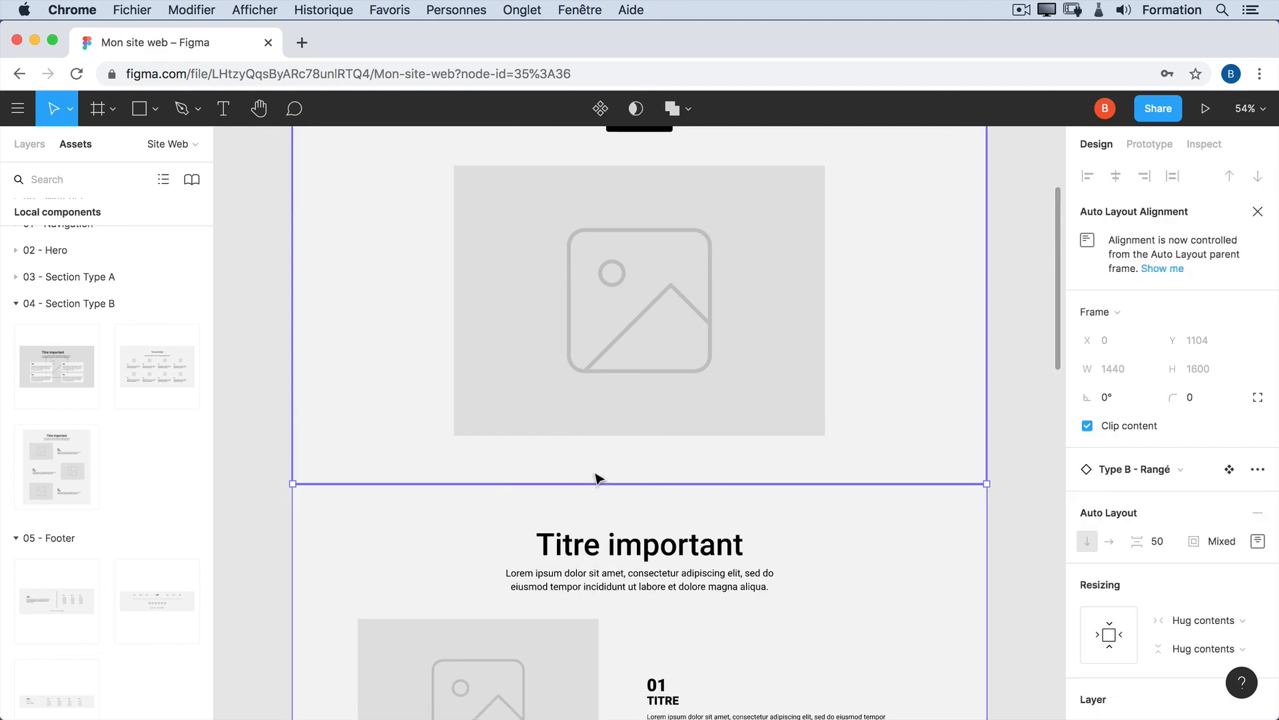
scroll(598, 477, down, 10)
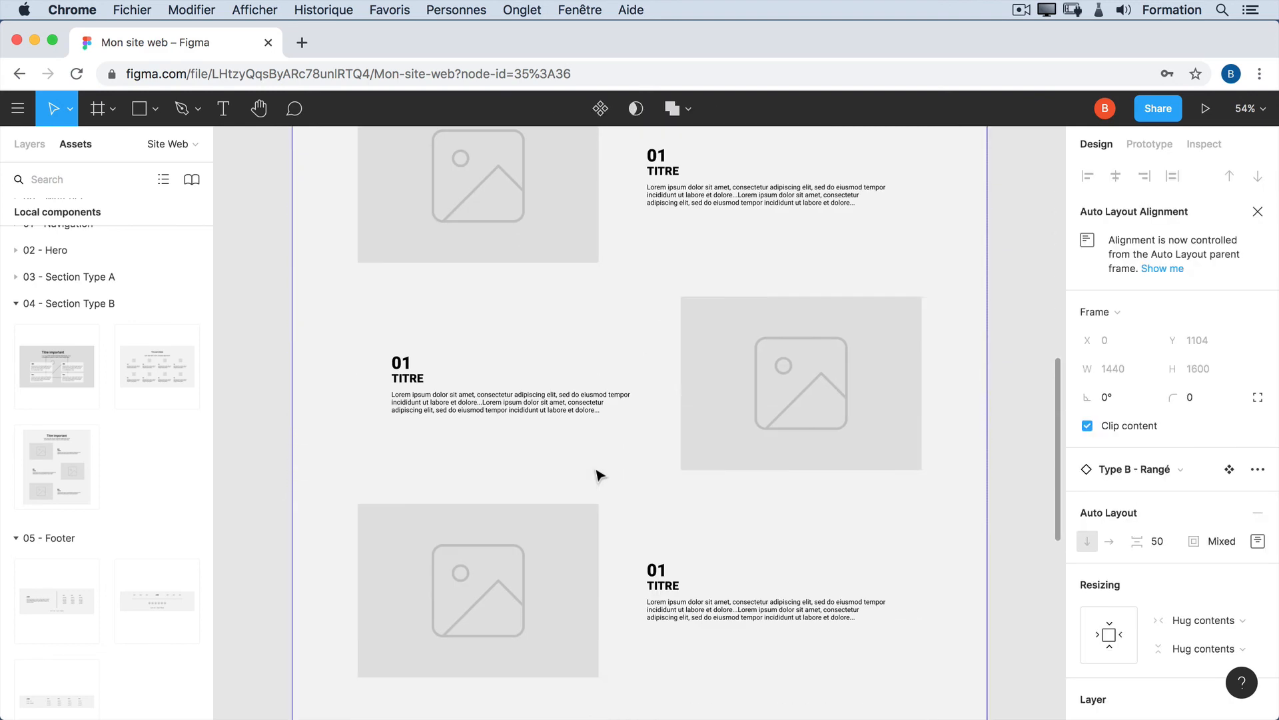
scroll(646, 517, up, 10)
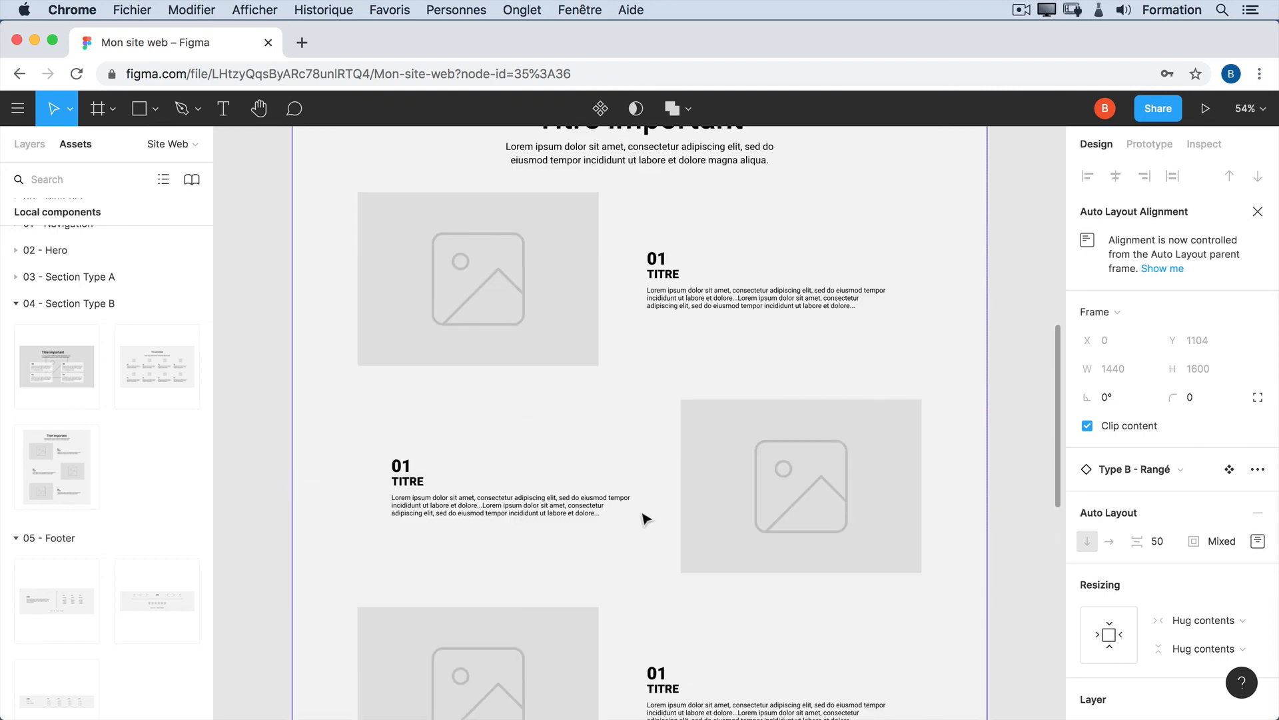
Step: Move the "Type A - Col 4" section above the "Type B - Rangé" section, directly below the hero
scroll(653, 488, up, 8)
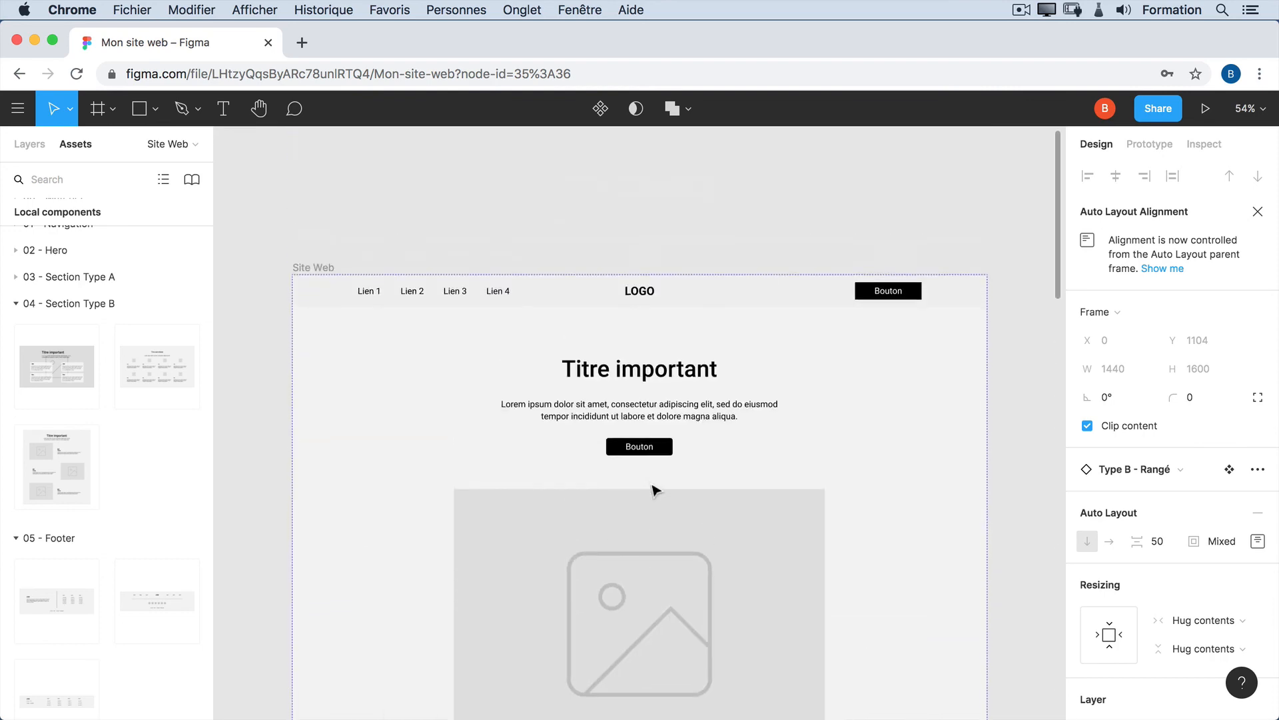
scroll(653, 487, down, 4)
scroll(653, 488, down, 10)
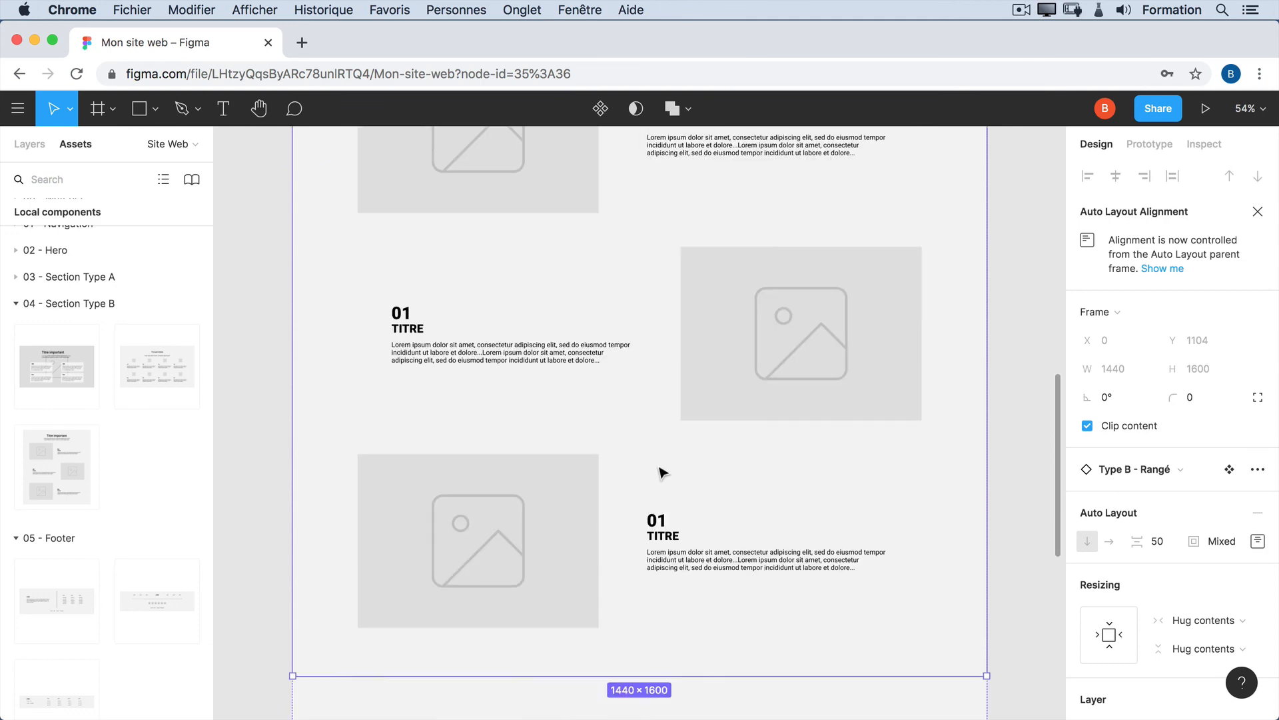
scroll(662, 472, down, 3)
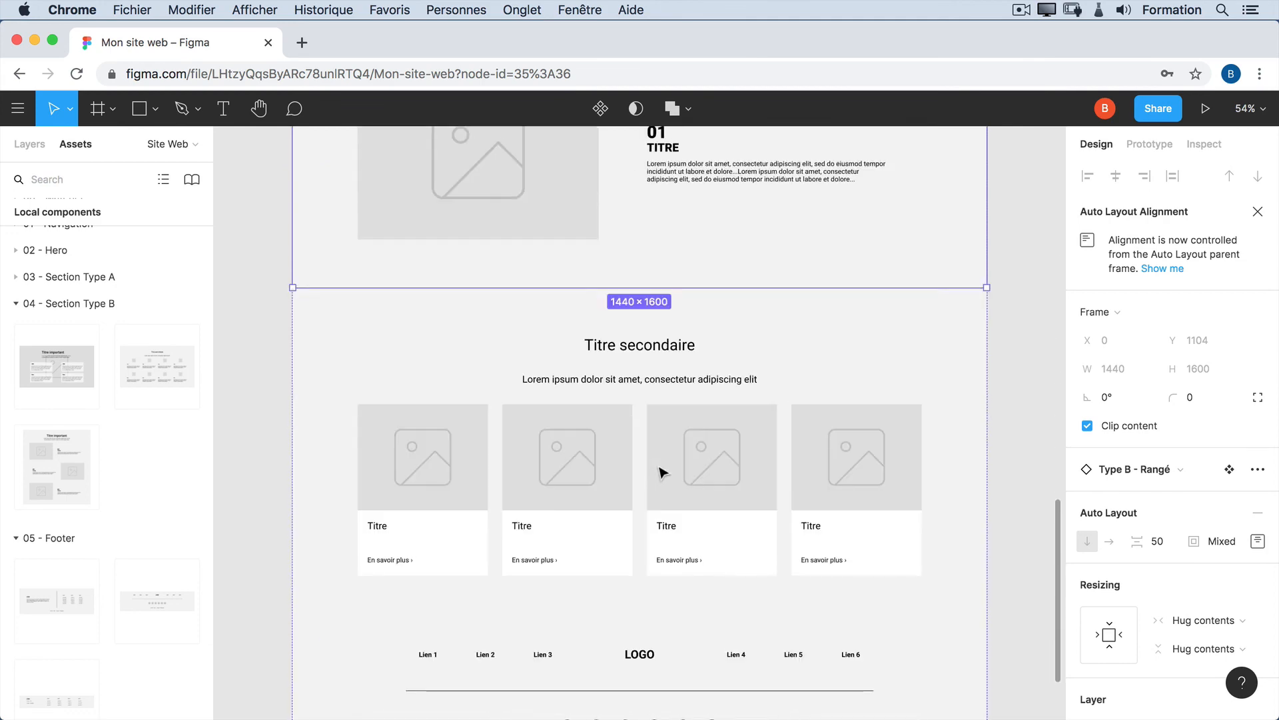
click(769, 343)
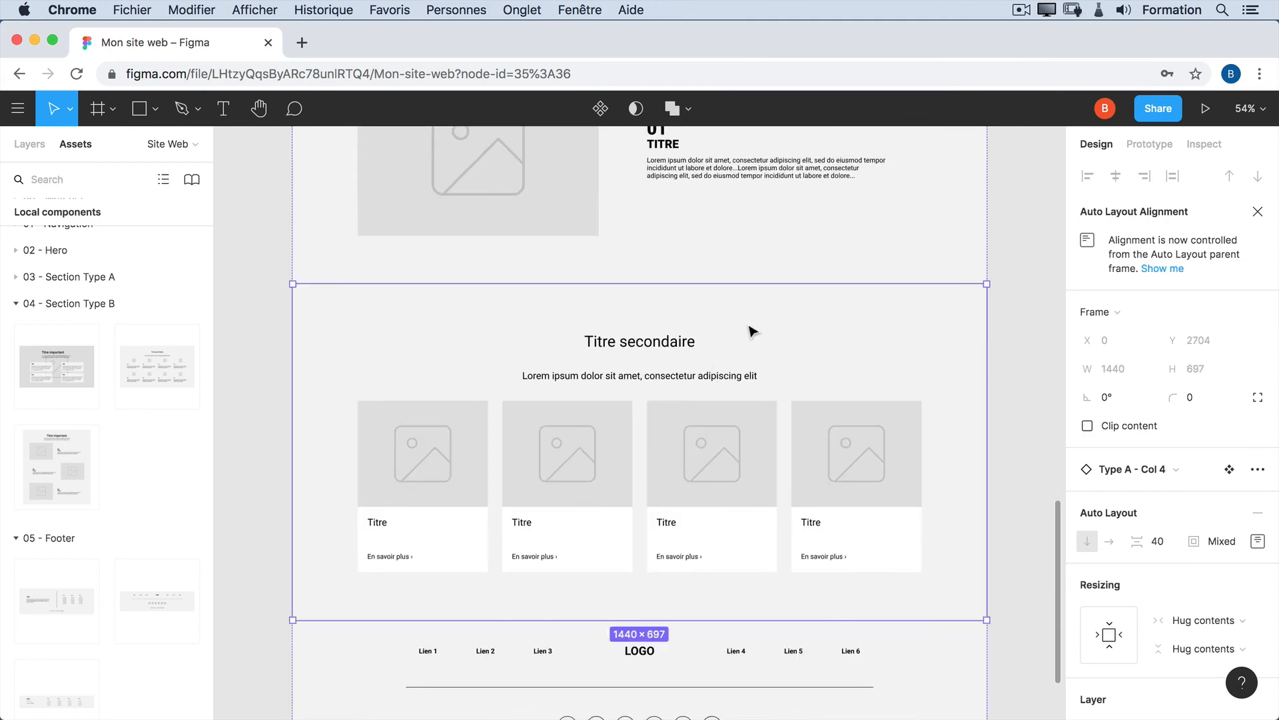
key(Up)
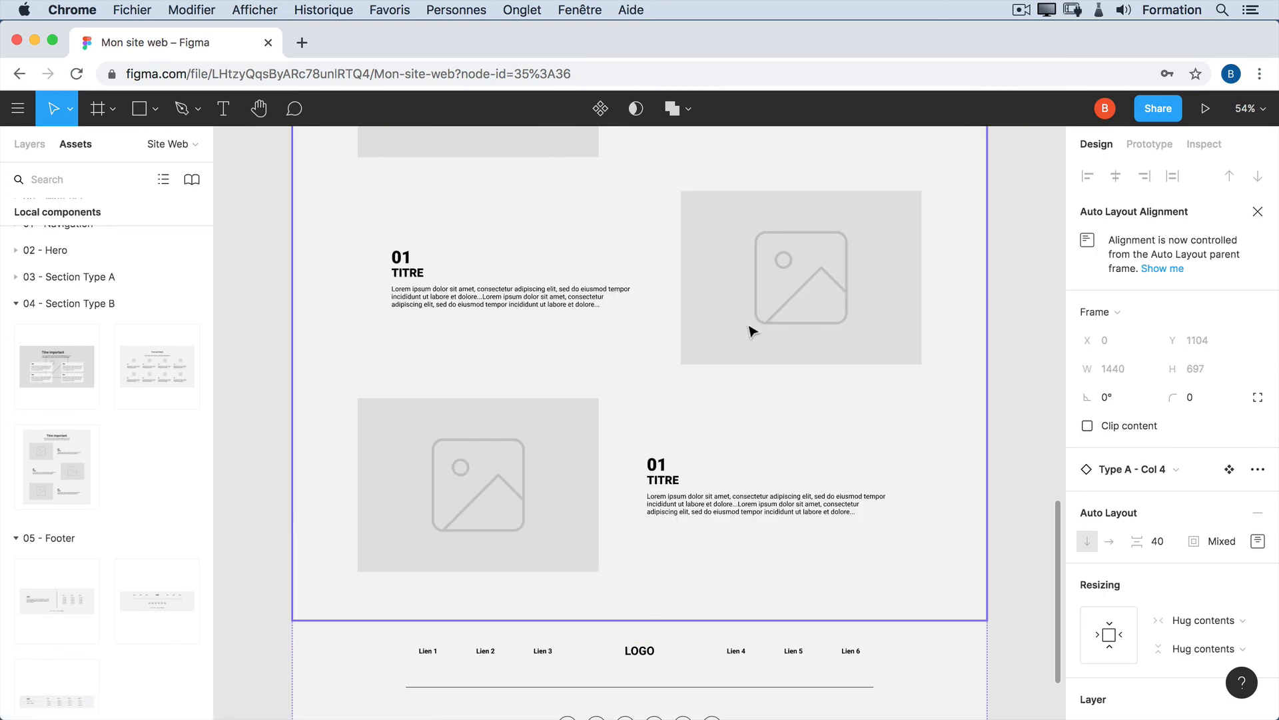
Step: Review the reordered page from the navigation to the sections, and check the component order in the Site Web frame's layer list
scroll(751, 331, up, 3)
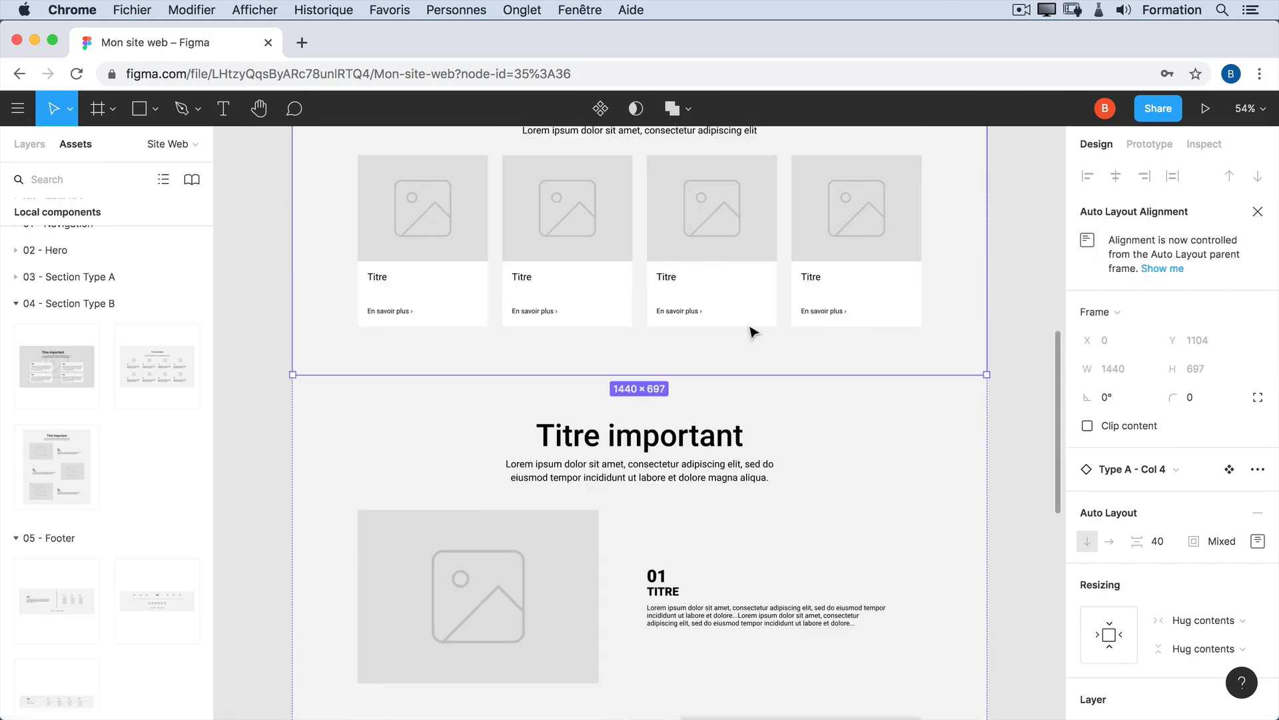
scroll(751, 331, up, 5)
scroll(751, 326, down, 3)
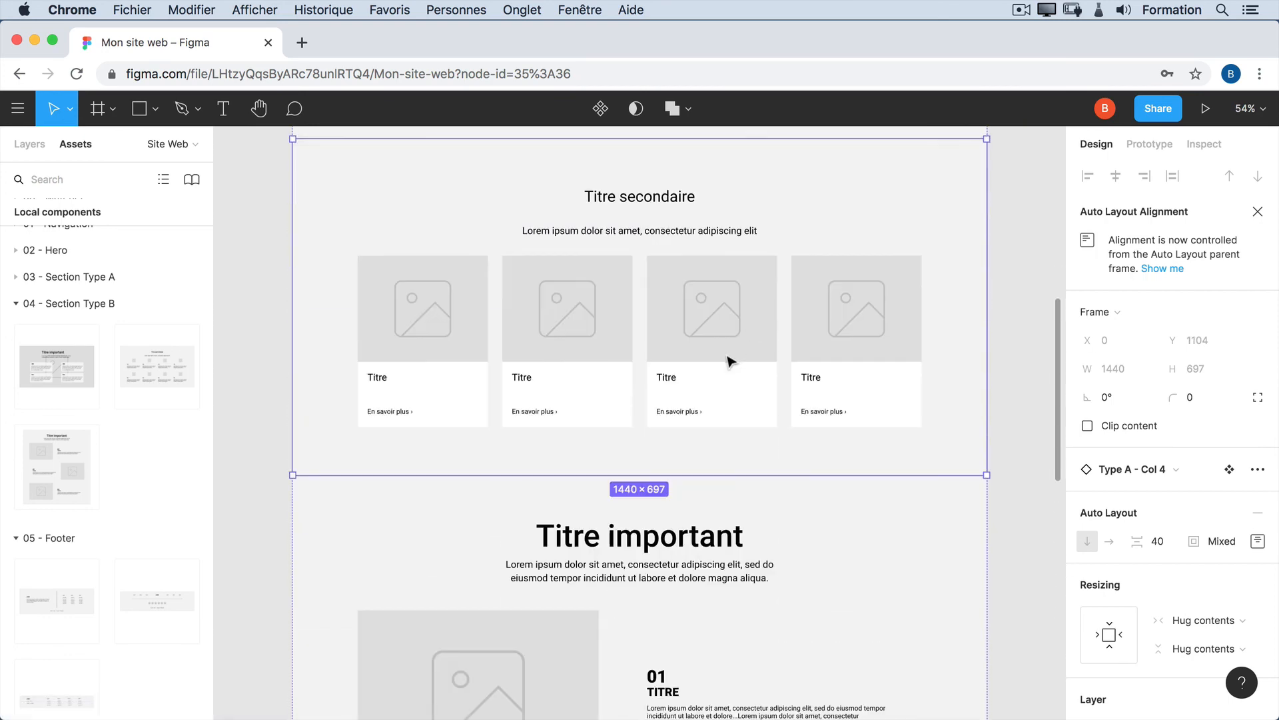
scroll(720, 375, up, 4)
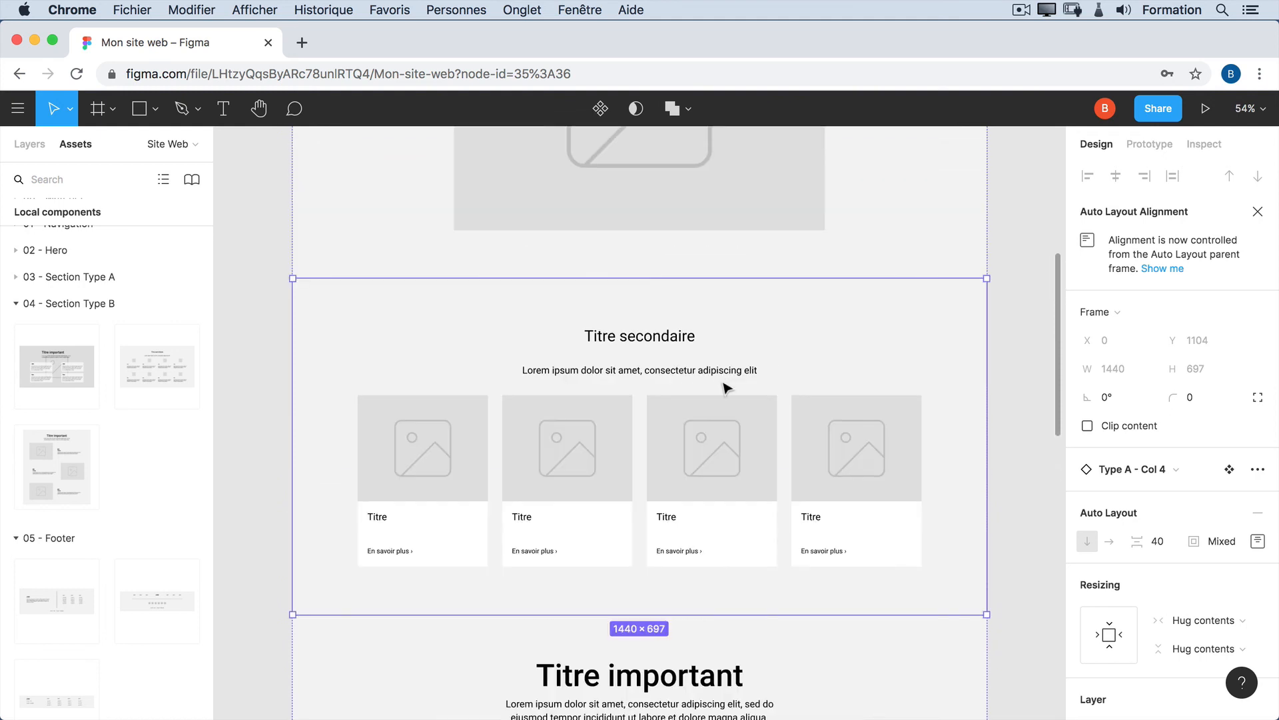
click(28, 145)
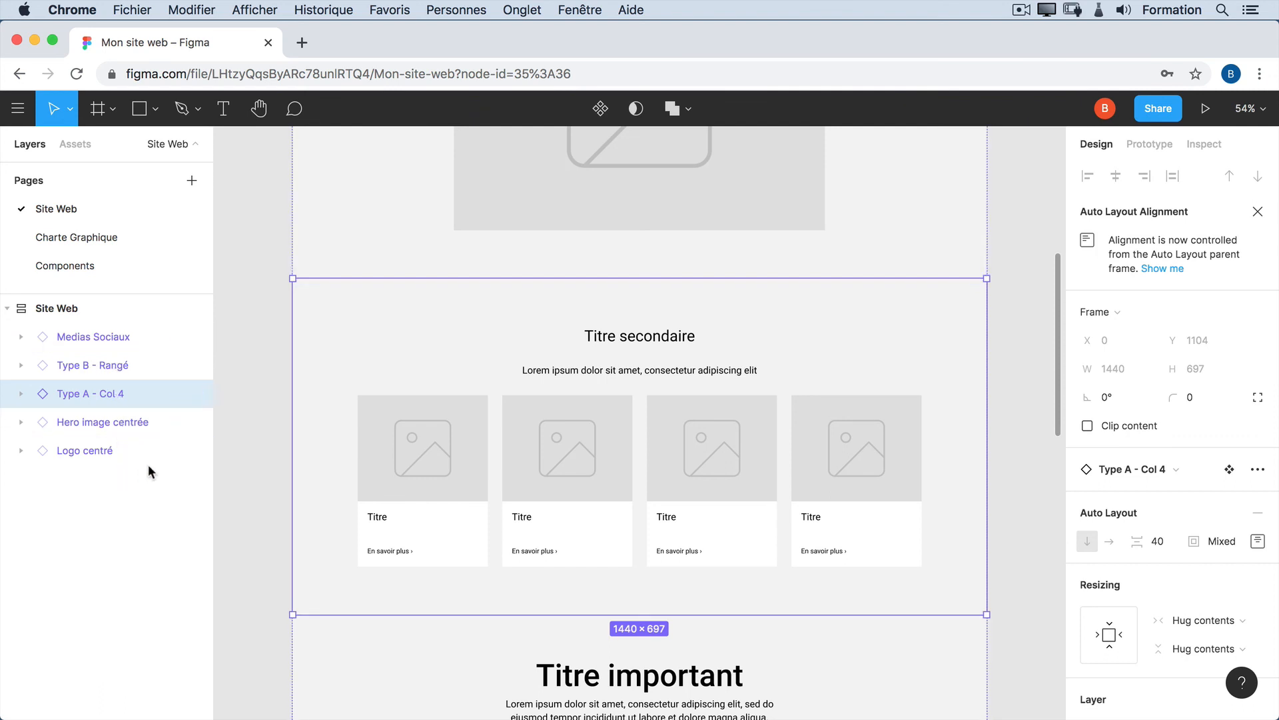
scroll(454, 400, up, 3)
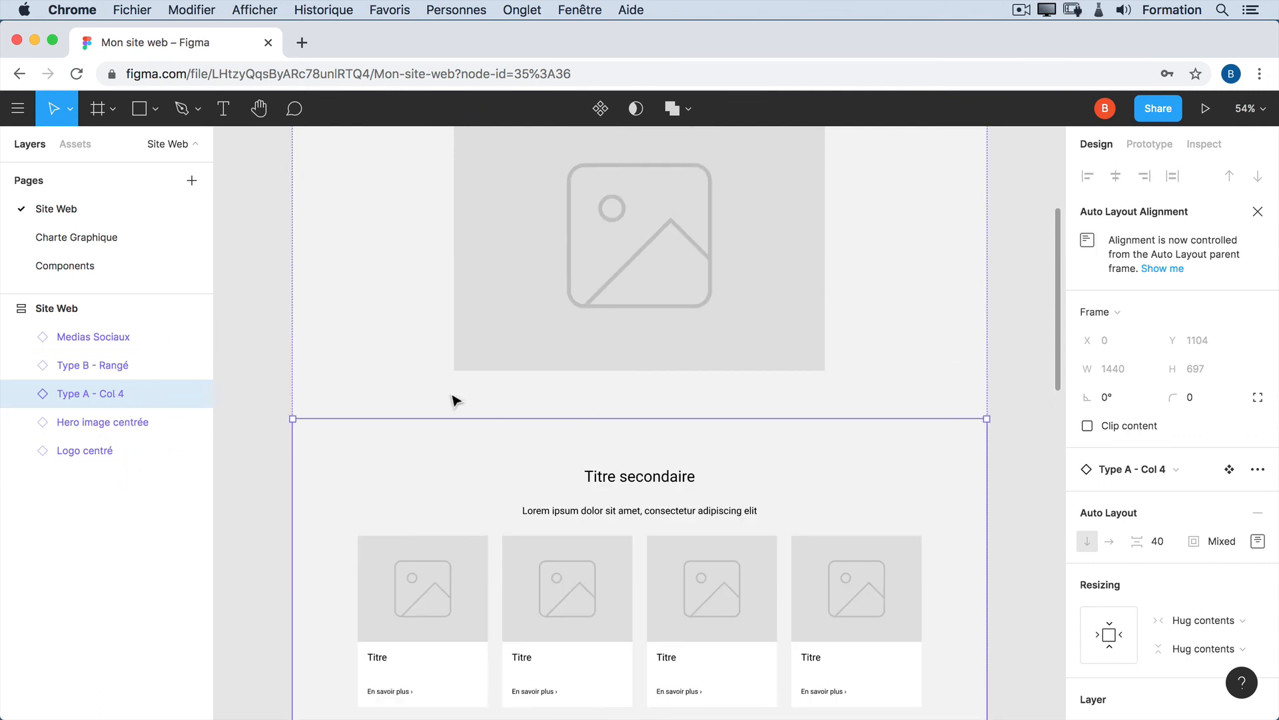
scroll(460, 393, up, 5)
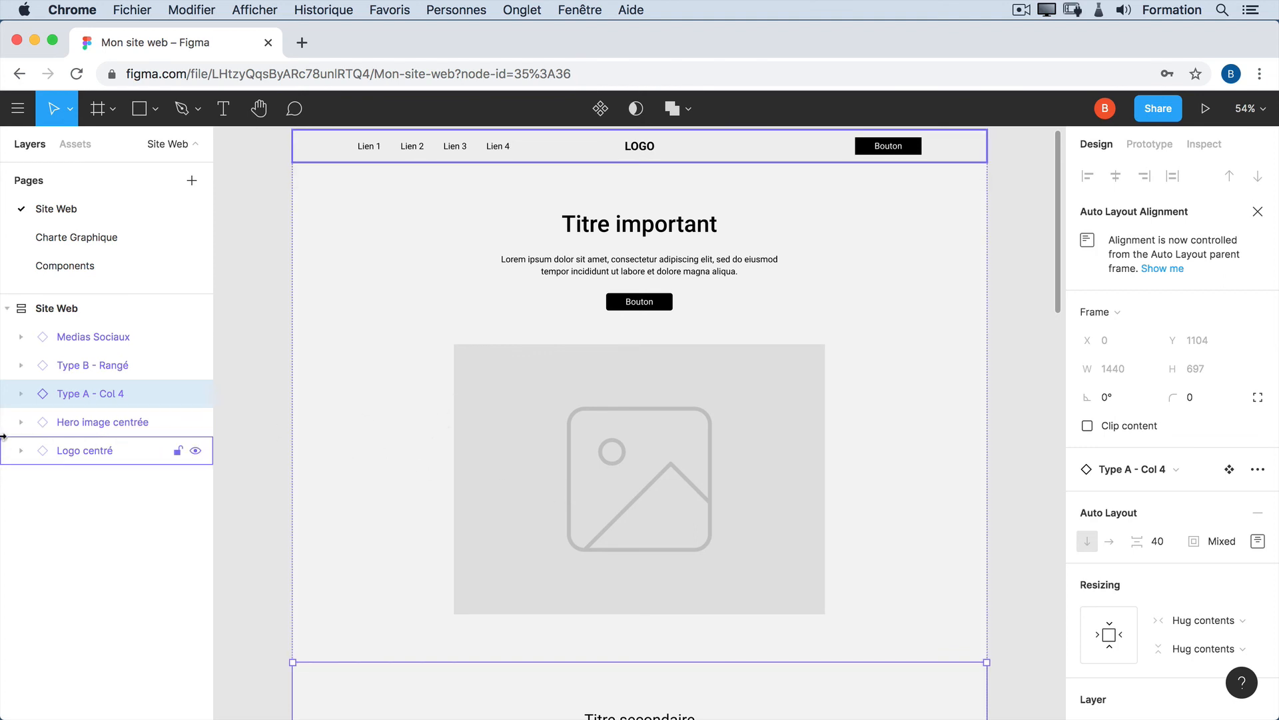
scroll(418, 439, down, 1)
scroll(418, 440, down, 8)
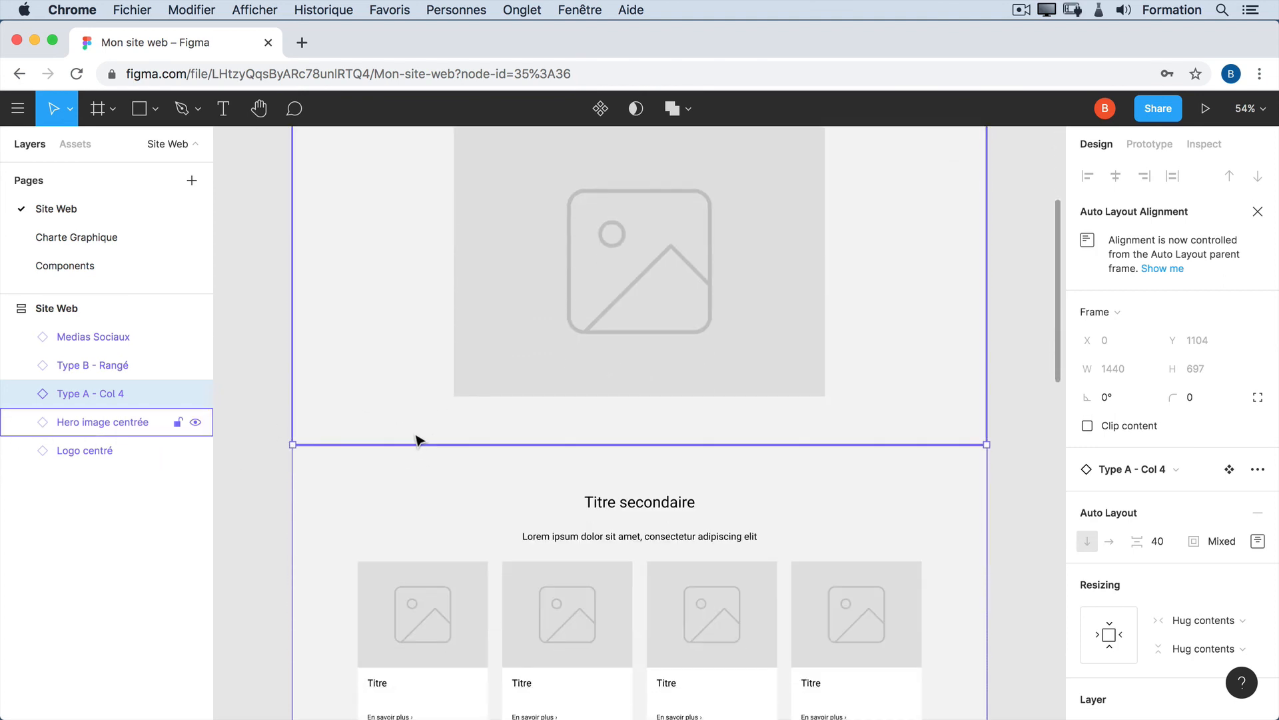
scroll(633, 555, up, 6)
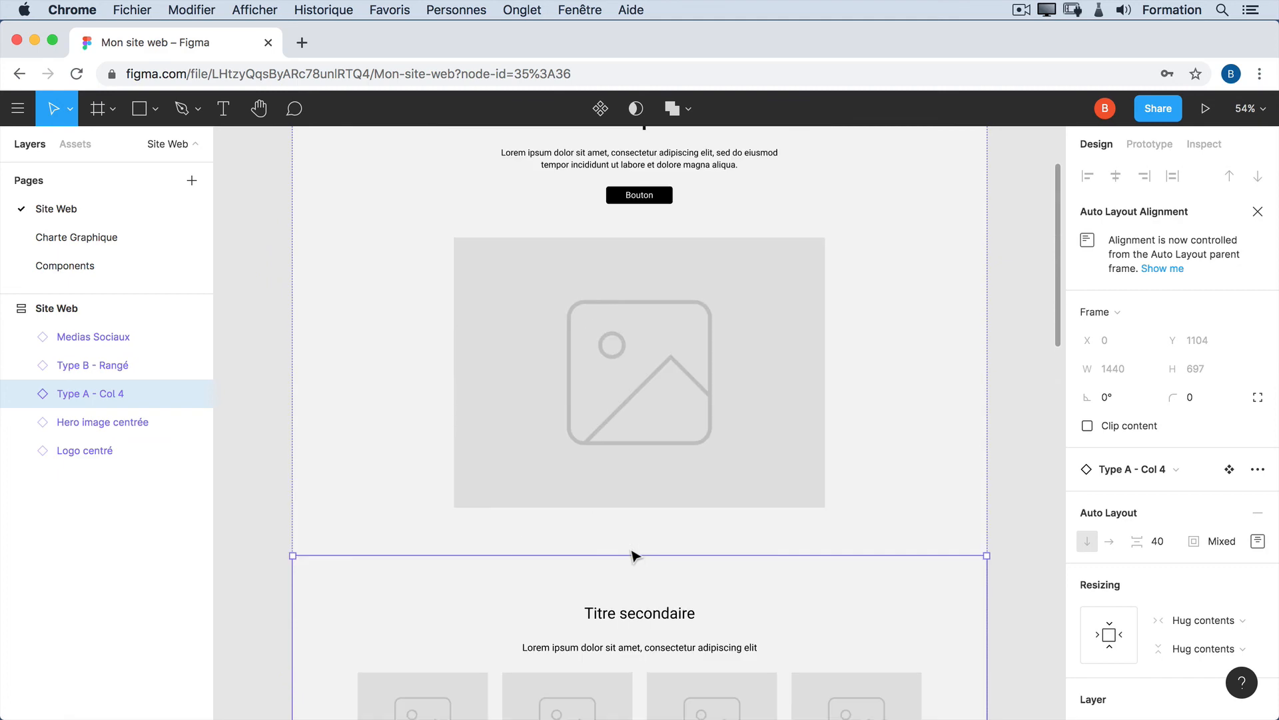
scroll(633, 555, down, 1)
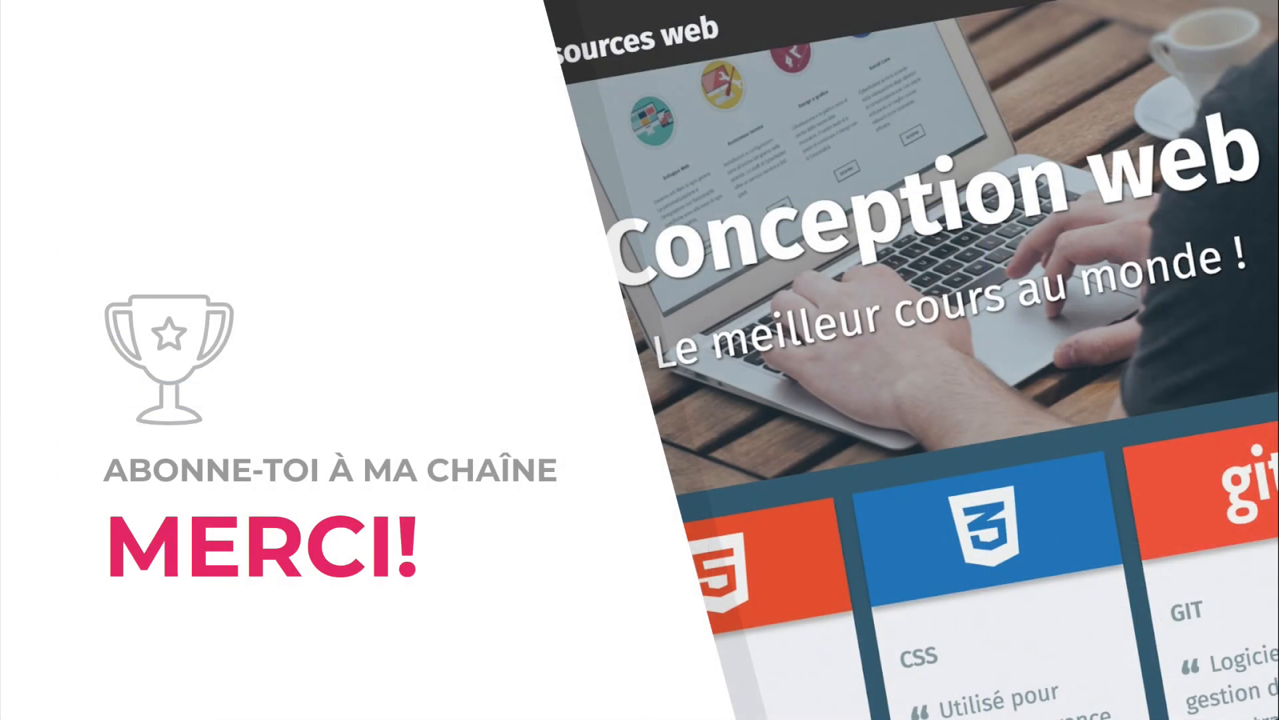